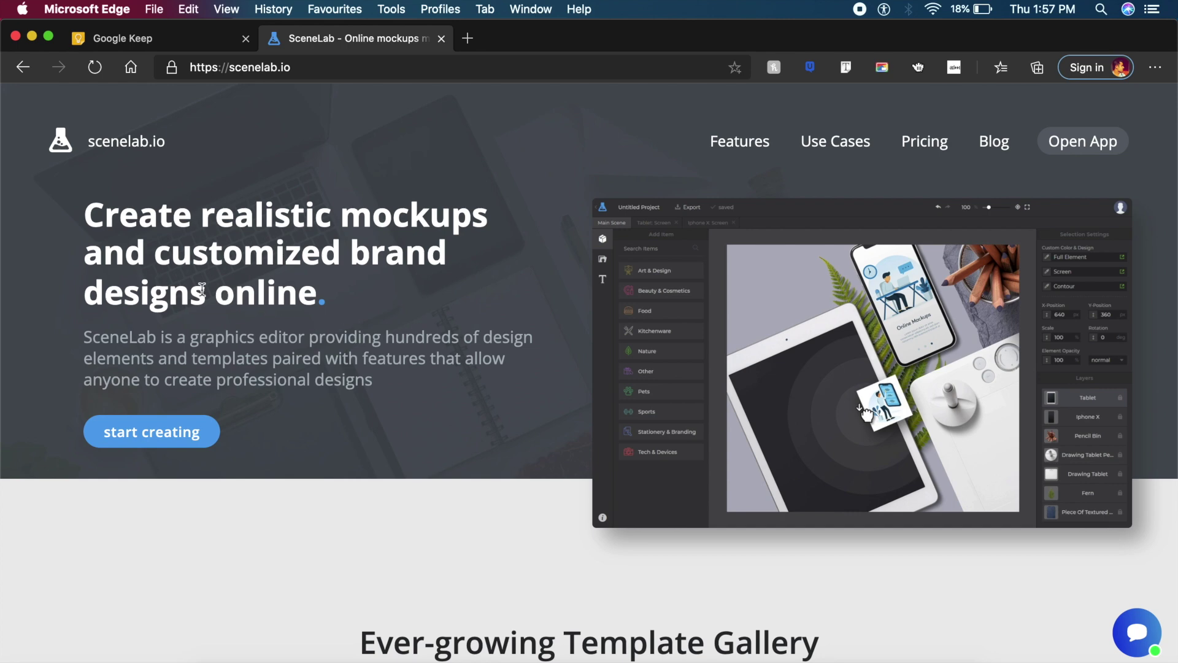
Highlight the start of the headline on the scenelab.io homepage.
left_click_drag(89, 227, 376, 215)
Preview the Apparel Mockups and Social Media Templates examples under Various Use Cases.
scroll(576, 352, "down", 10)
scroll(705, 343, "down", 3)
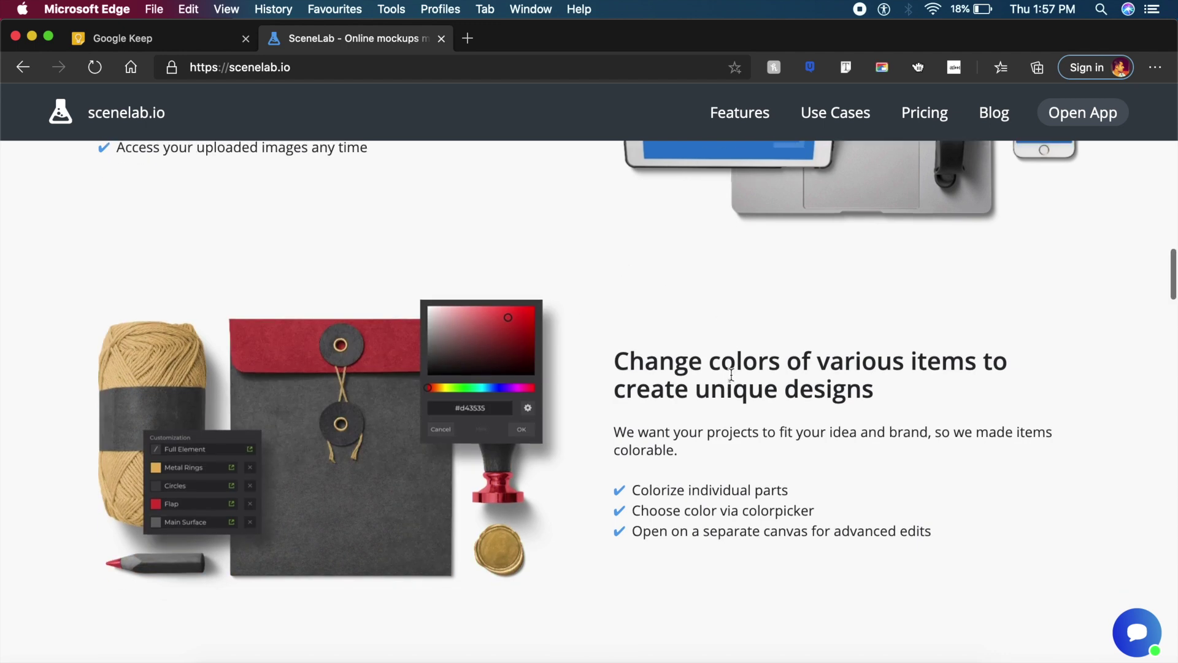
scroll(731, 373, "down", 18)
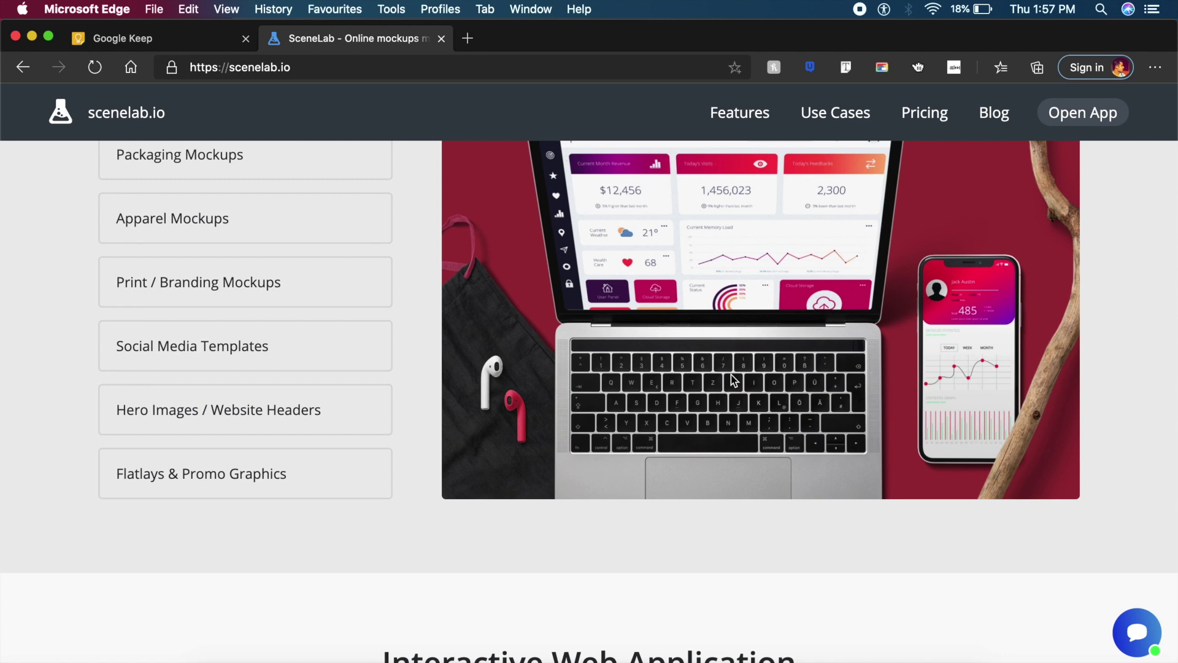
scroll(733, 381, "up", 4)
left_click(305, 348)
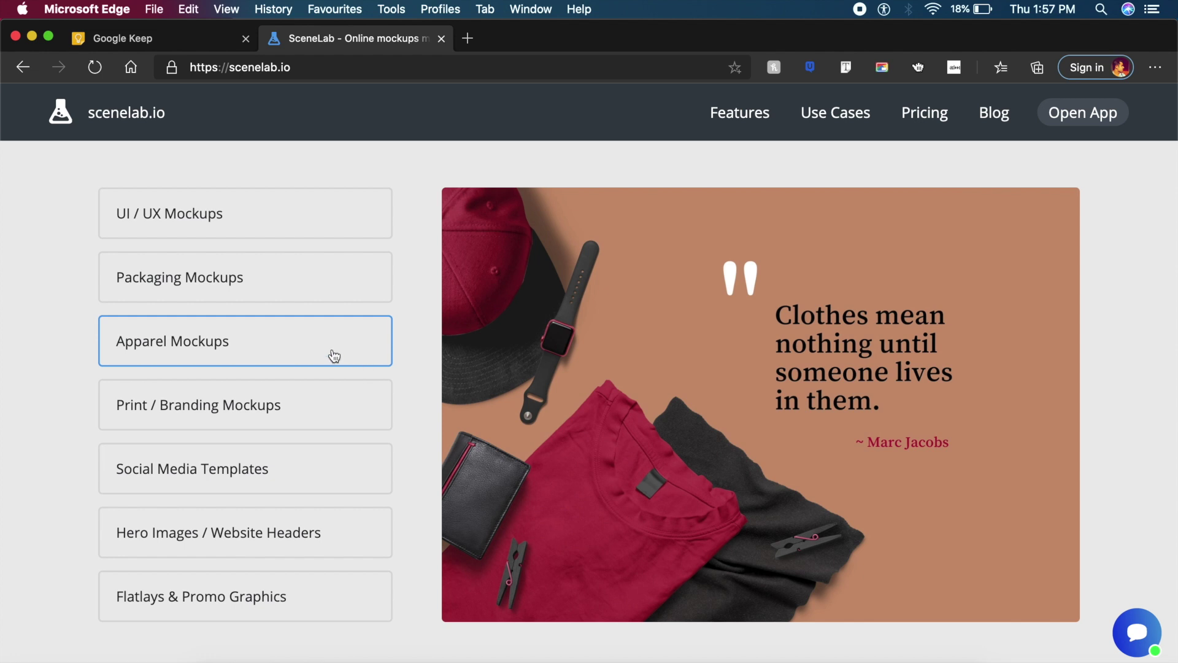
left_click(269, 490)
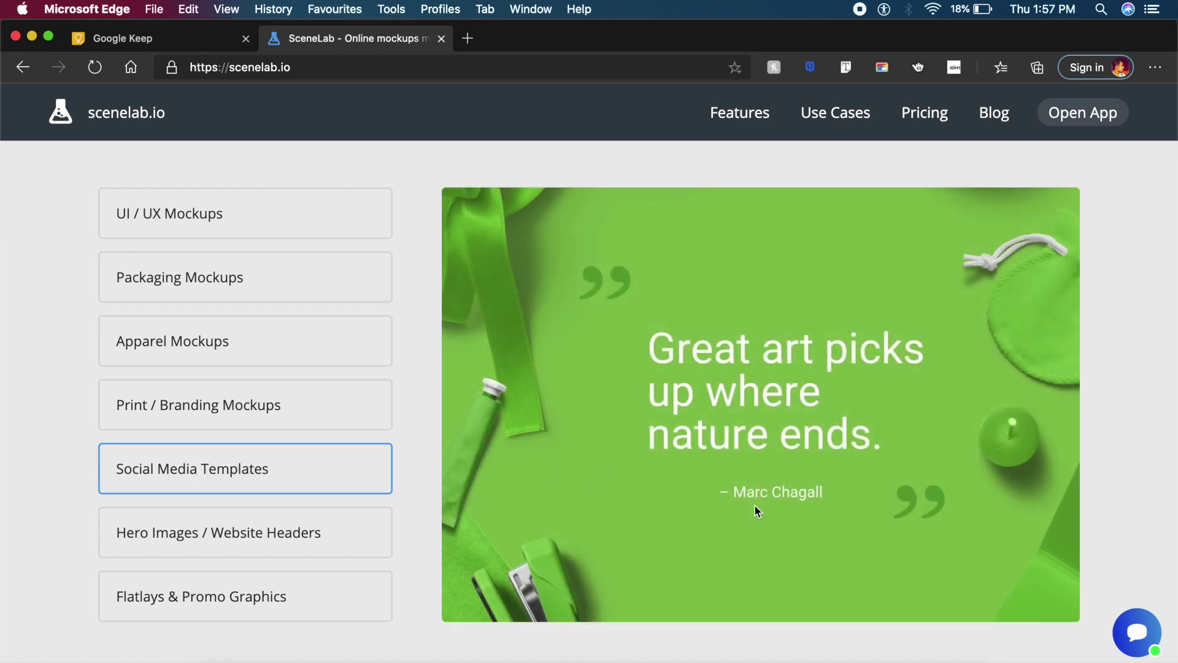
scroll(410, 167, "up", 15)
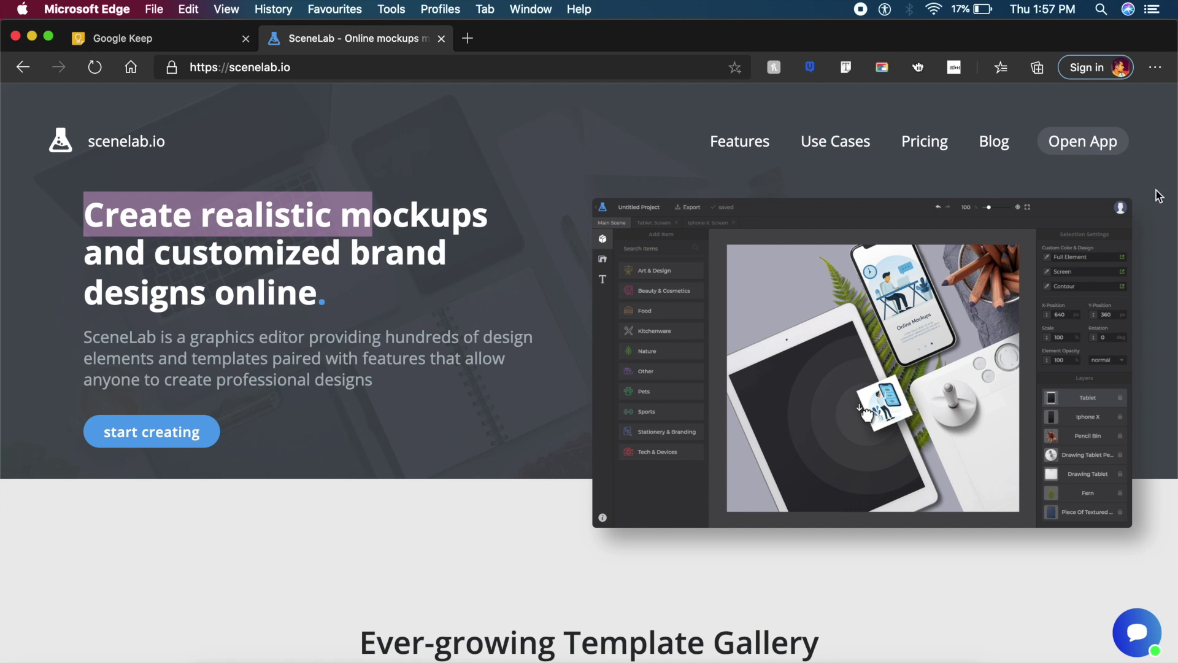
Launch the SceneLab app, browse templates, and start a blank 1280×720 New Project showing Add Item categories.
left_click(1090, 146)
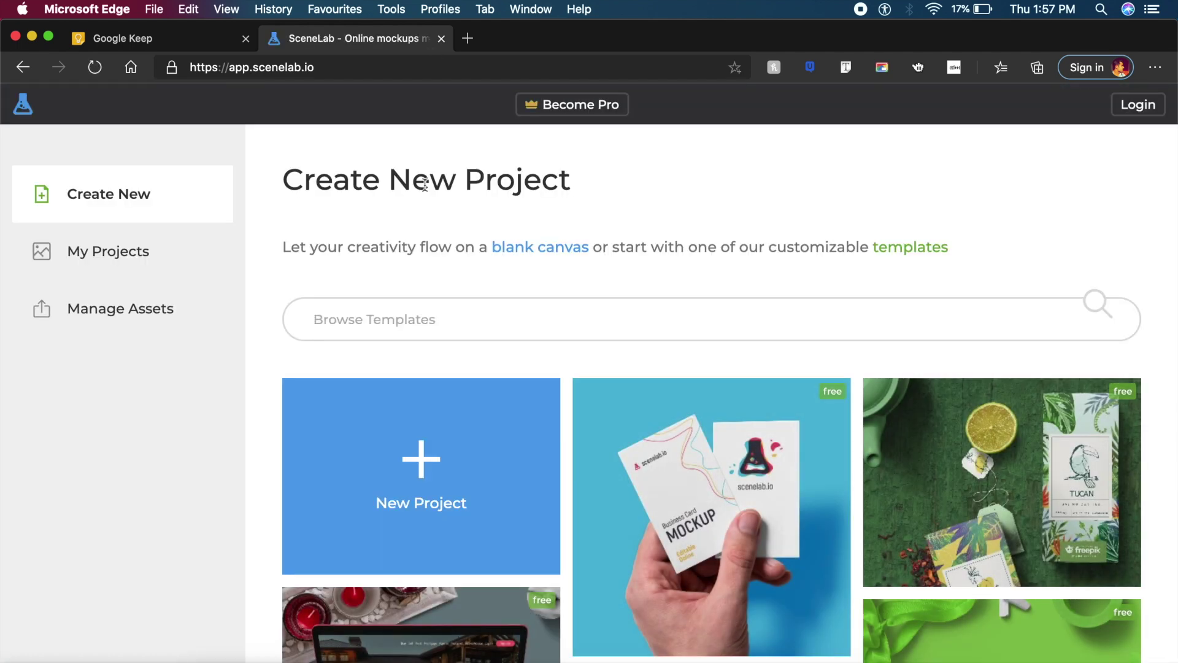
scroll(722, 242, "down", 5)
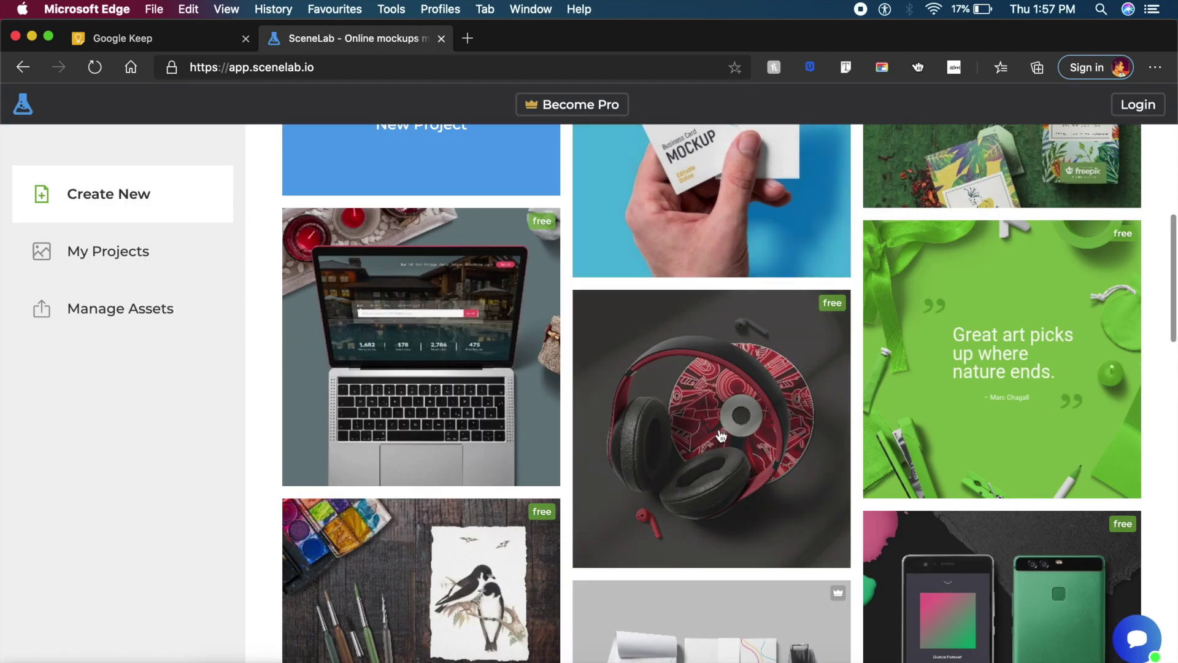
scroll(722, 430, "down", 7)
scroll(722, 435, "down", 6)
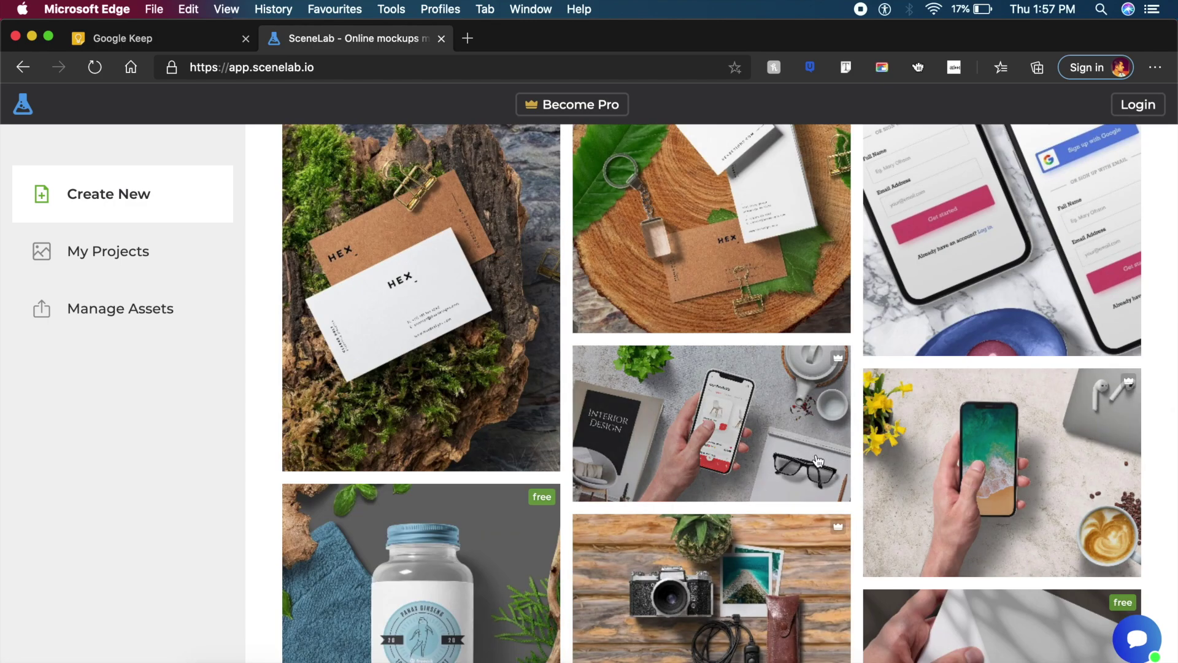
scroll(868, 408, "up", 4)
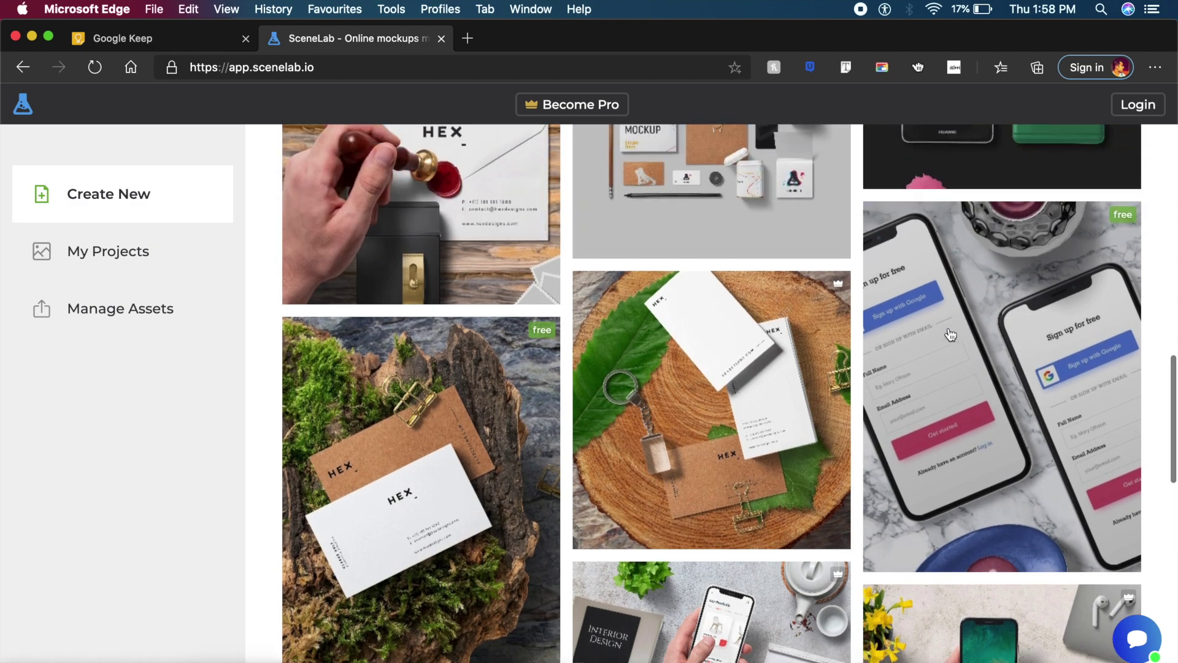
scroll(1023, 387, "up", 10)
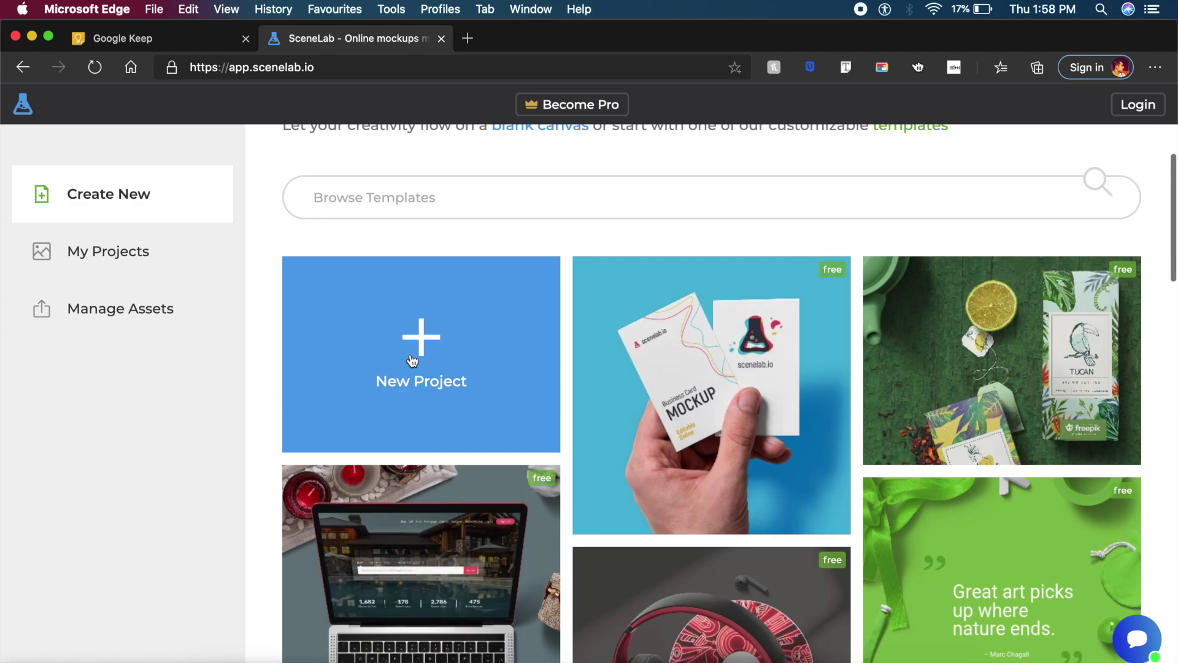
left_click(389, 492)
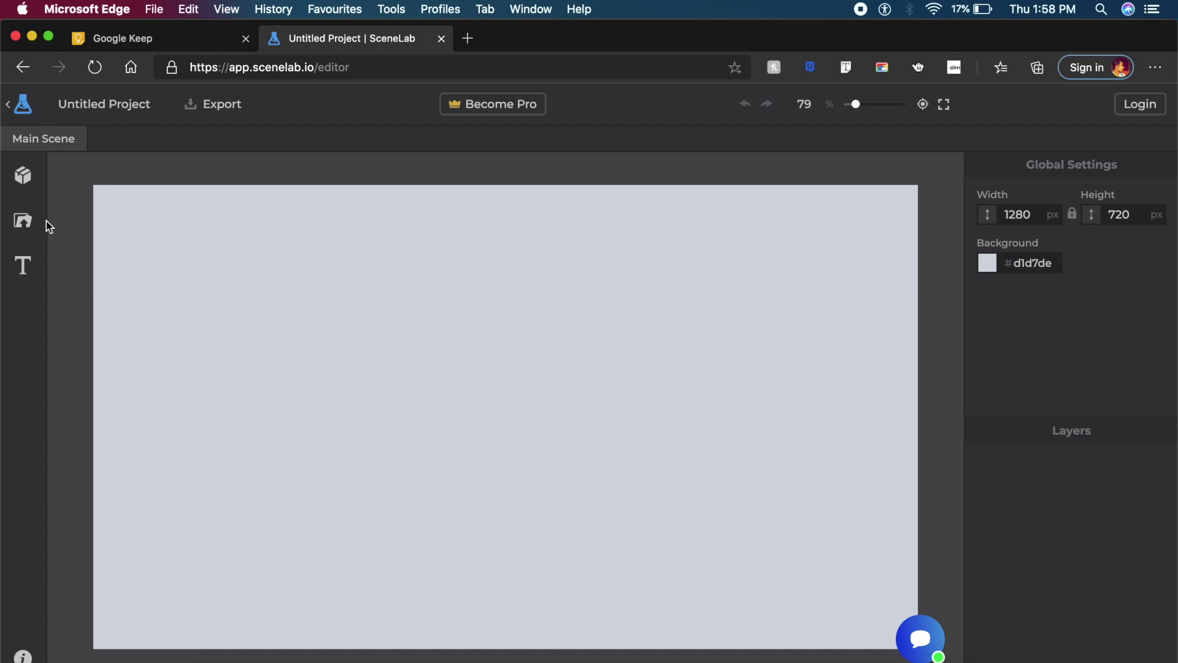
left_click(23, 176)
Add the Huawei phone from Devices & Tech and move it toward the canvas centre.
scroll(159, 424, "down", 2)
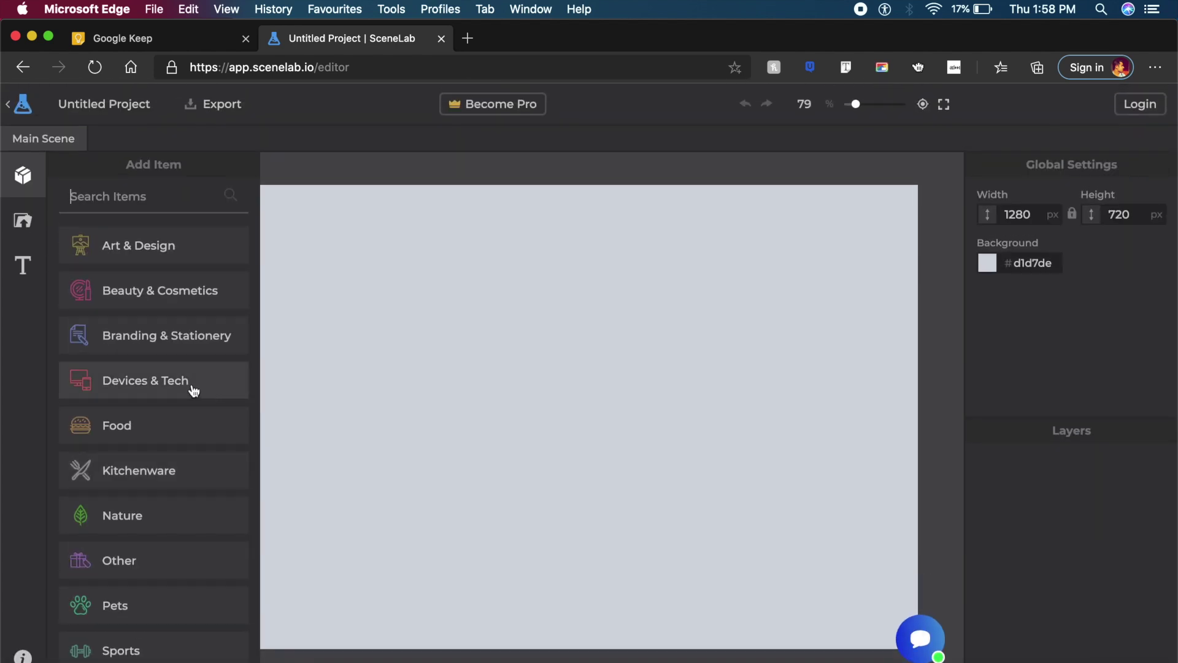
left_click(194, 391)
left_click(219, 439)
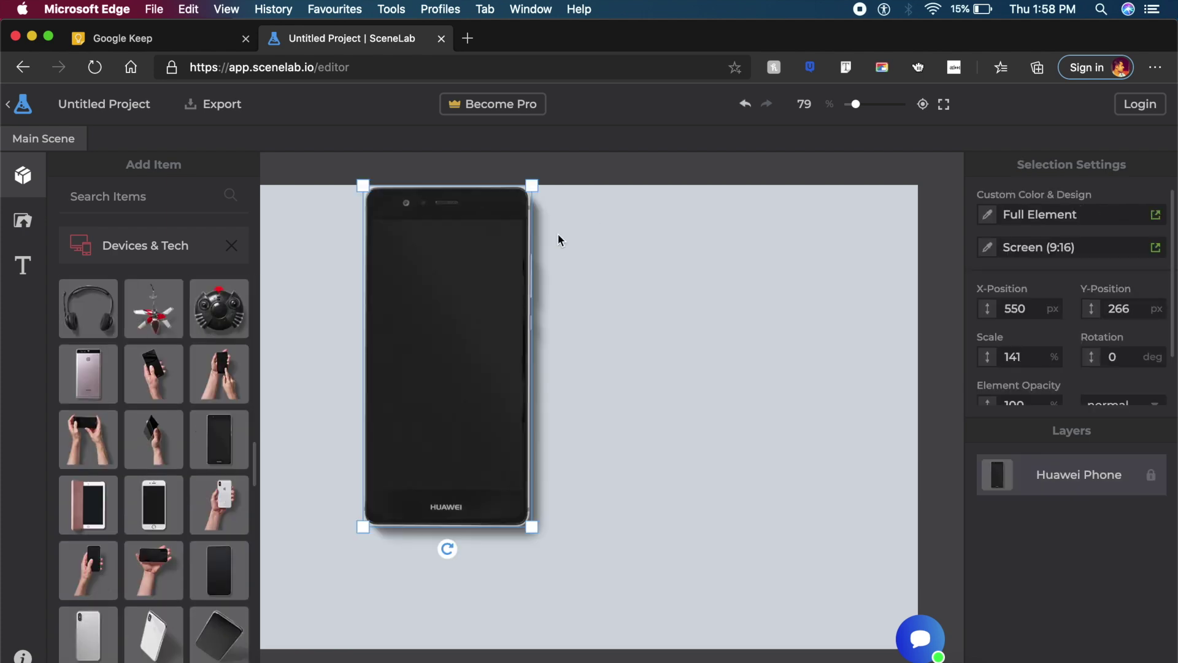
left_click(474, 279)
left_click_drag(474, 280, 577, 333)
left_click(791, 356)
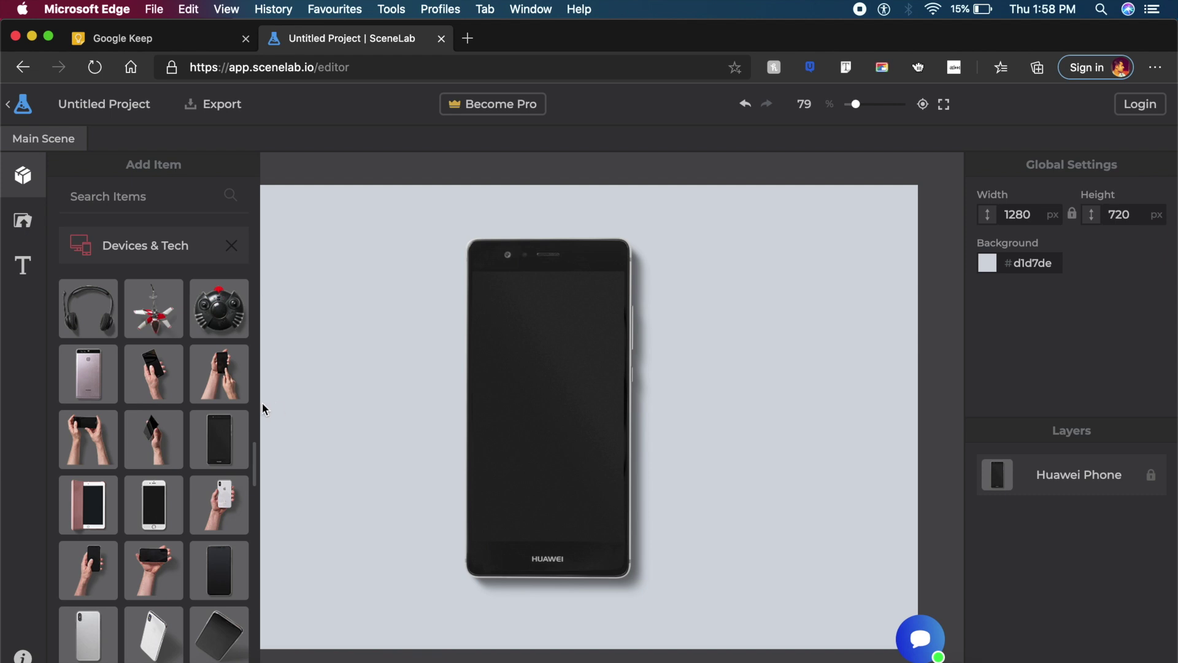
Place the open Game Boy at the canvas top right and add a lipstick from Beauty & Cosmetics.
scroll(121, 383, "up", 10)
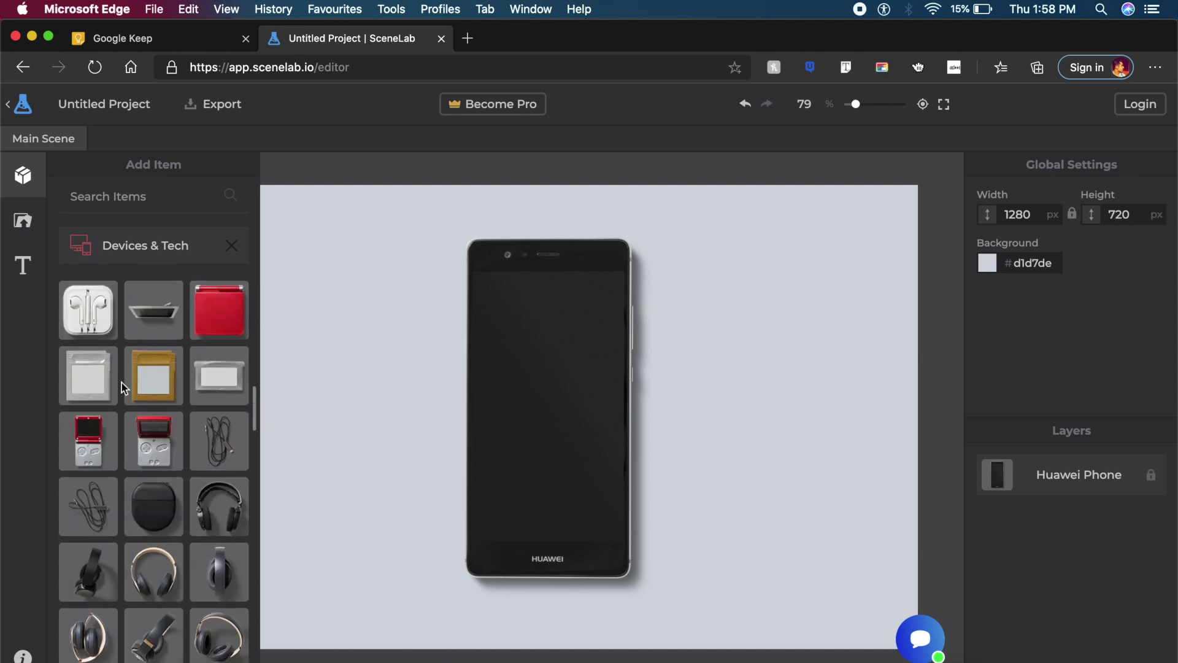
scroll(117, 451, "up", 1)
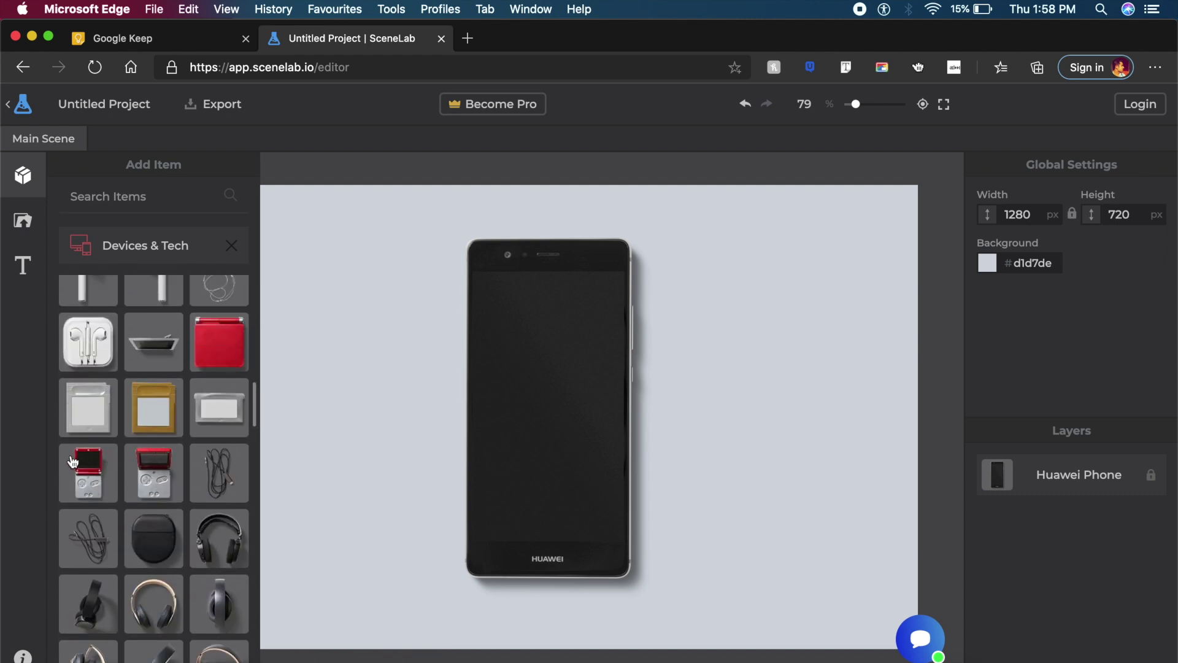
left_click_drag(72, 461, 754, 407)
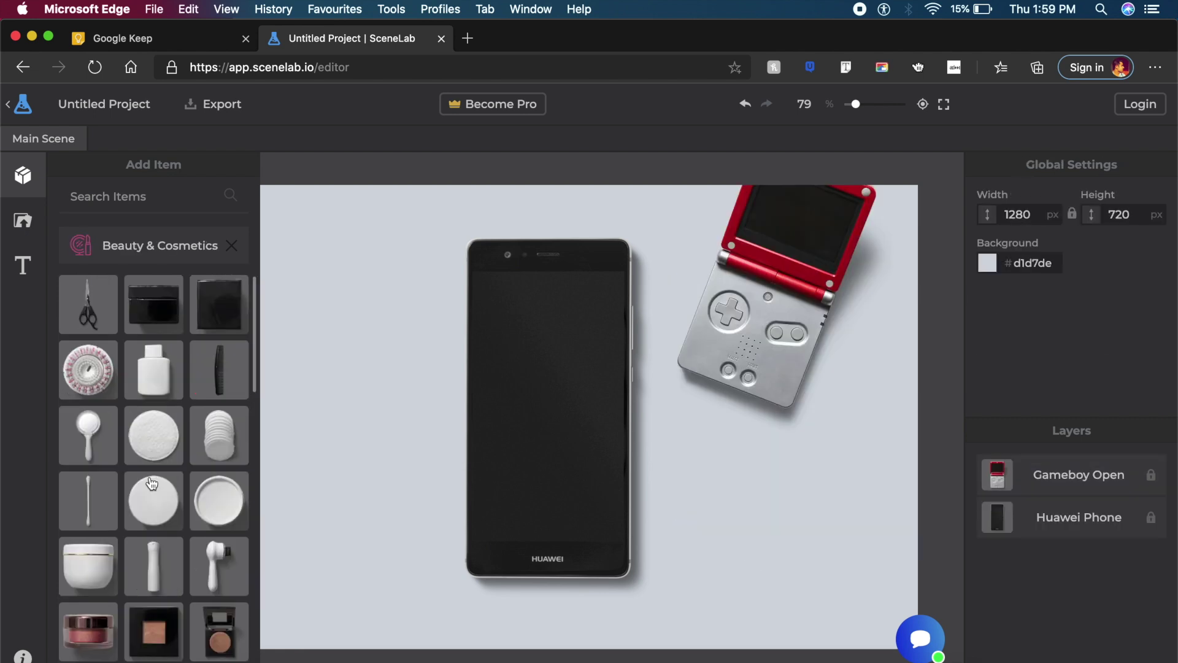
scroll(152, 483, "down", 5)
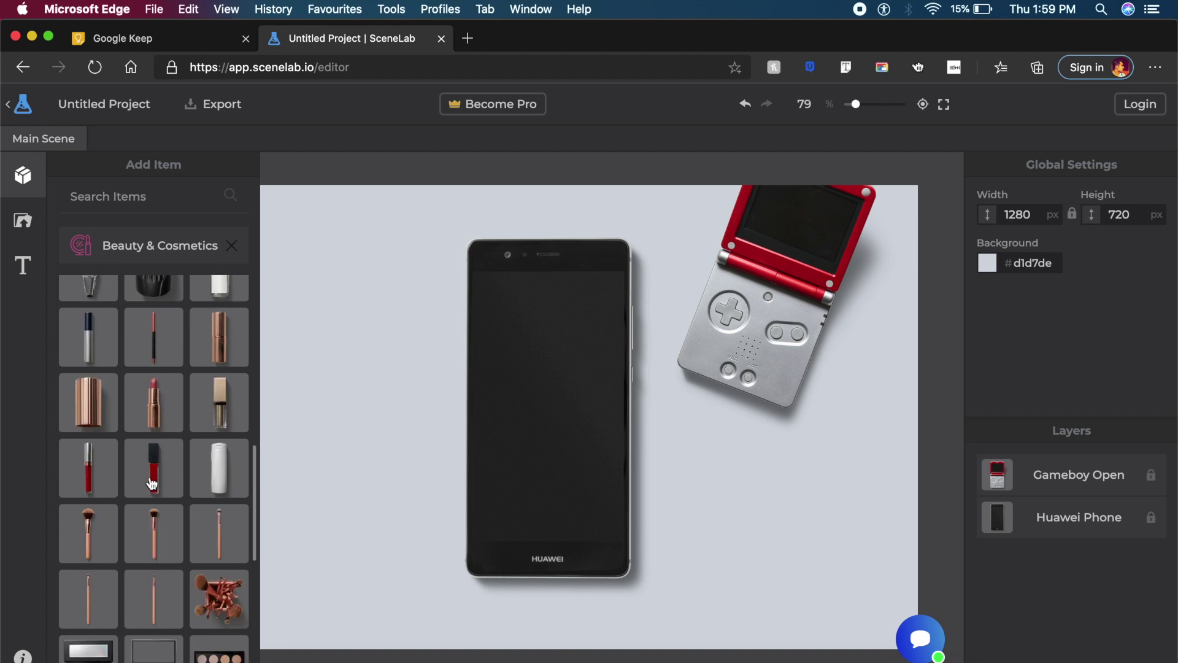
scroll(151, 483, "down", 10)
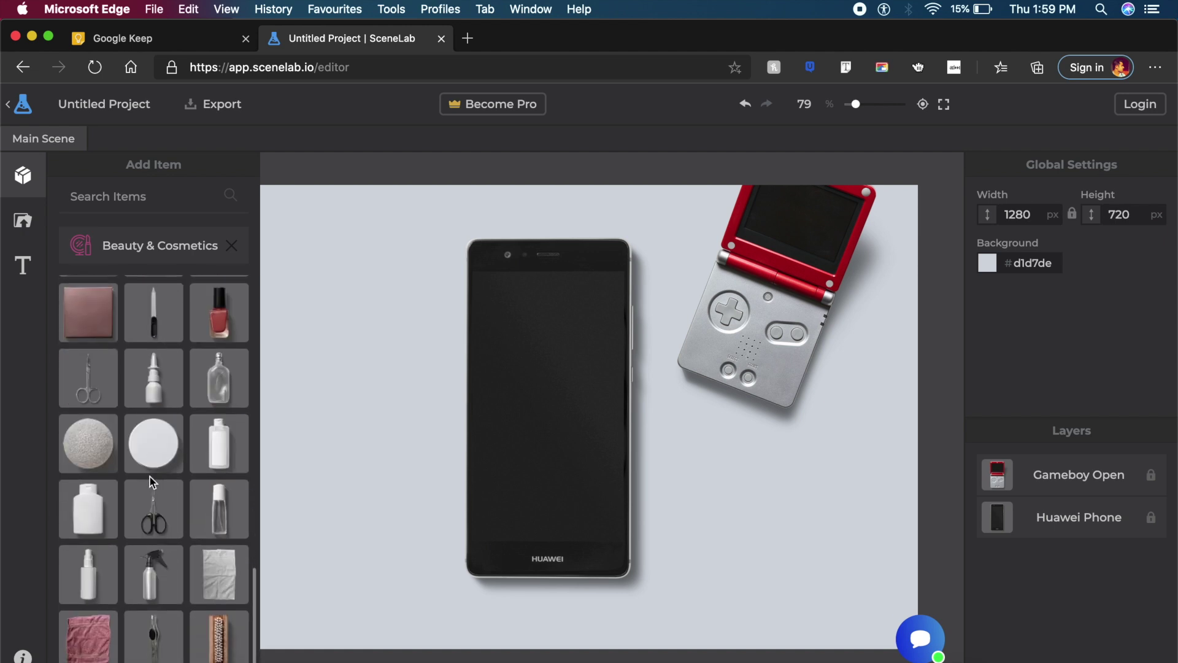
scroll(154, 494, "down", 5)
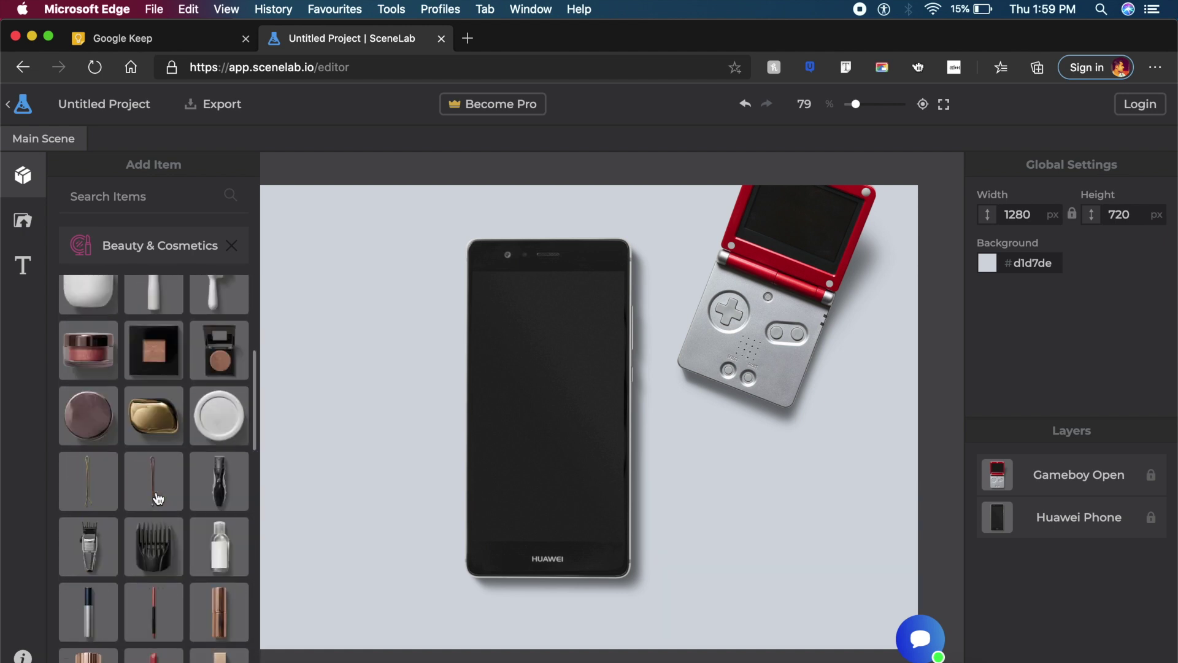
scroll(158, 498, "down", 3)
left_click_drag(161, 470, 310, 456)
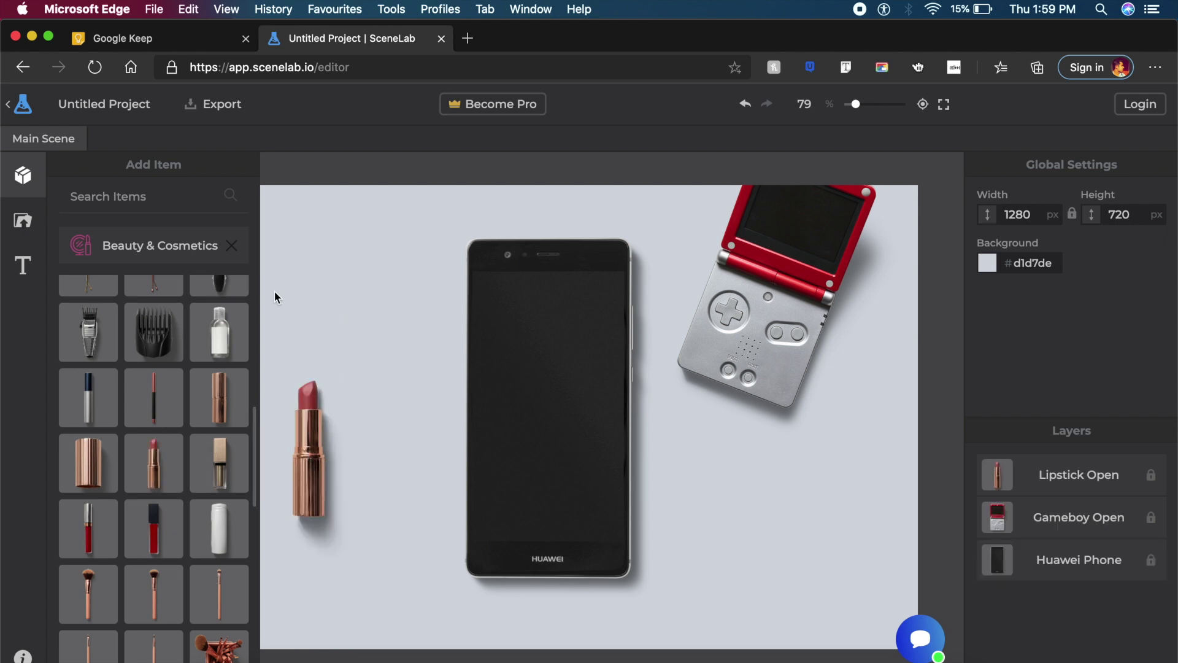
Give the canvas a blue textured background.
left_click(231, 246)
left_click(23, 220)
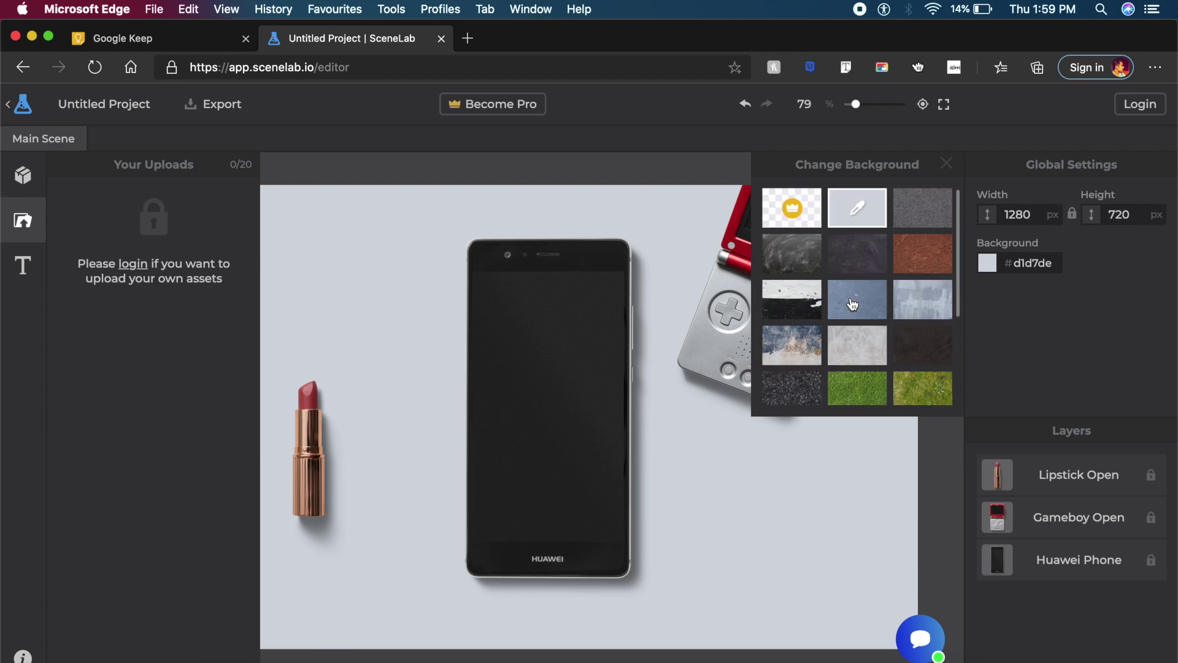
left_click(850, 303)
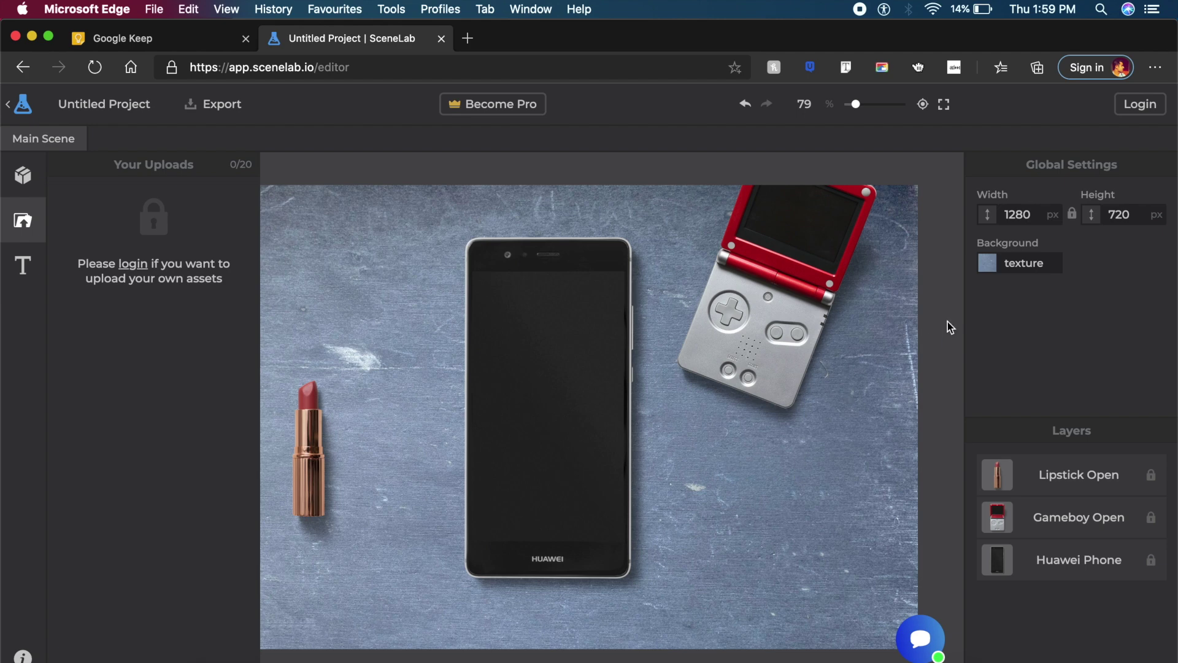
Browse the Change Background texture grid and close it without picking a texture.
left_click(987, 261)
scroll(867, 362, "down", 4)
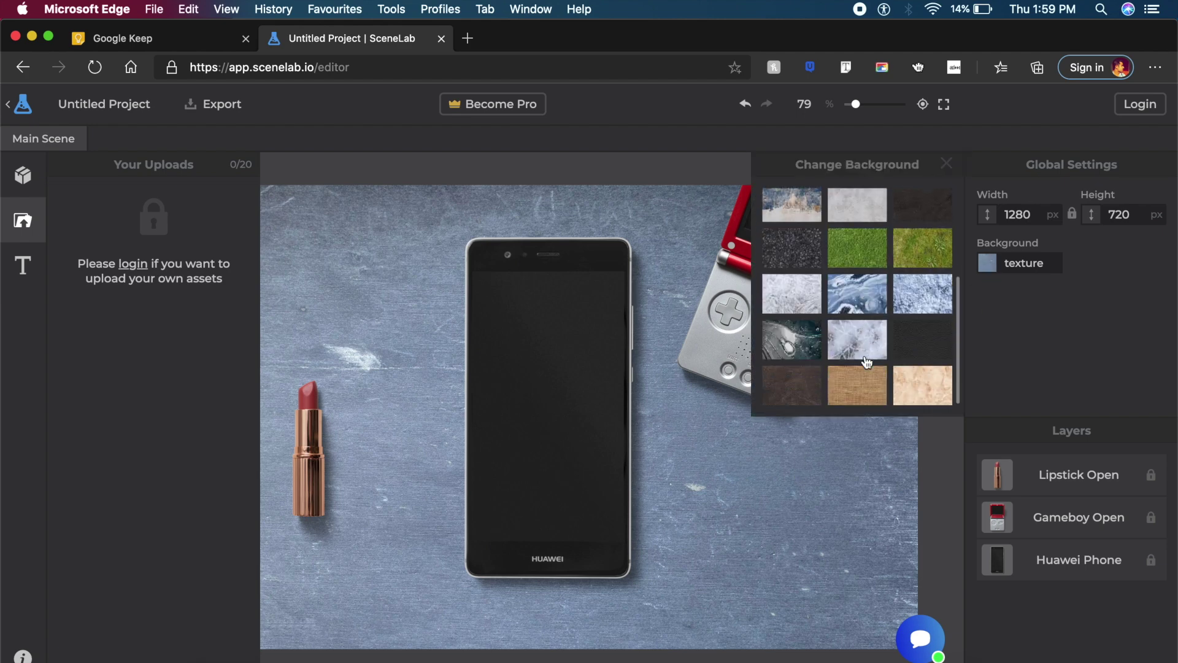
scroll(867, 362, "down", 6)
scroll(867, 363, "up", 4)
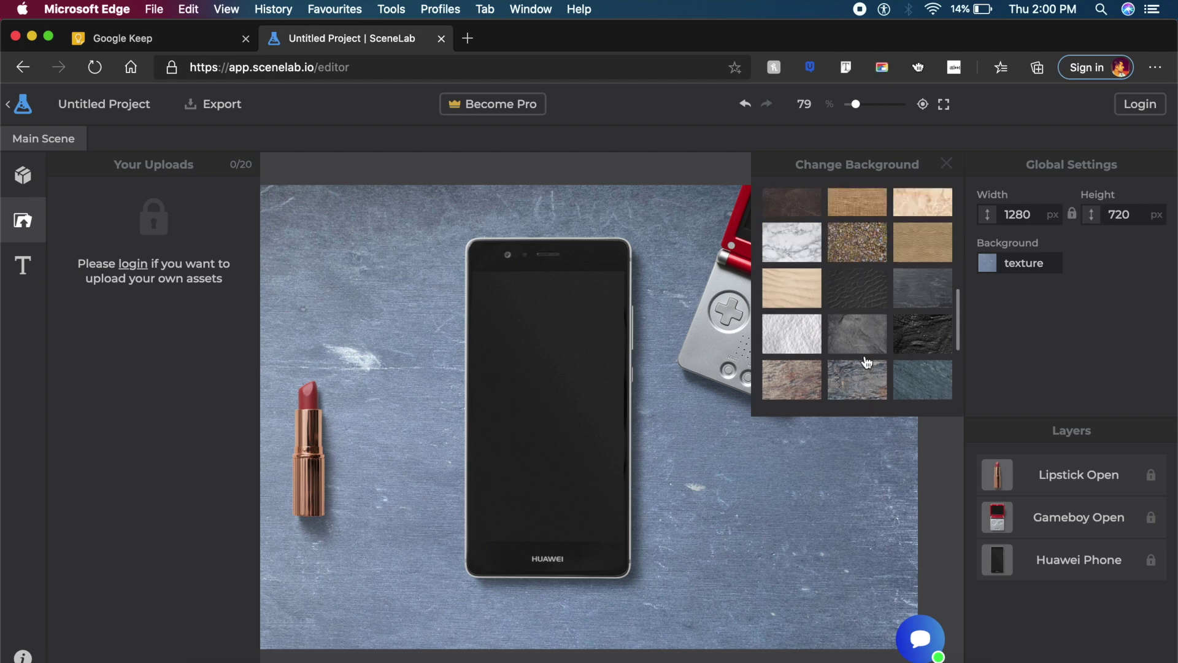
left_click(858, 262)
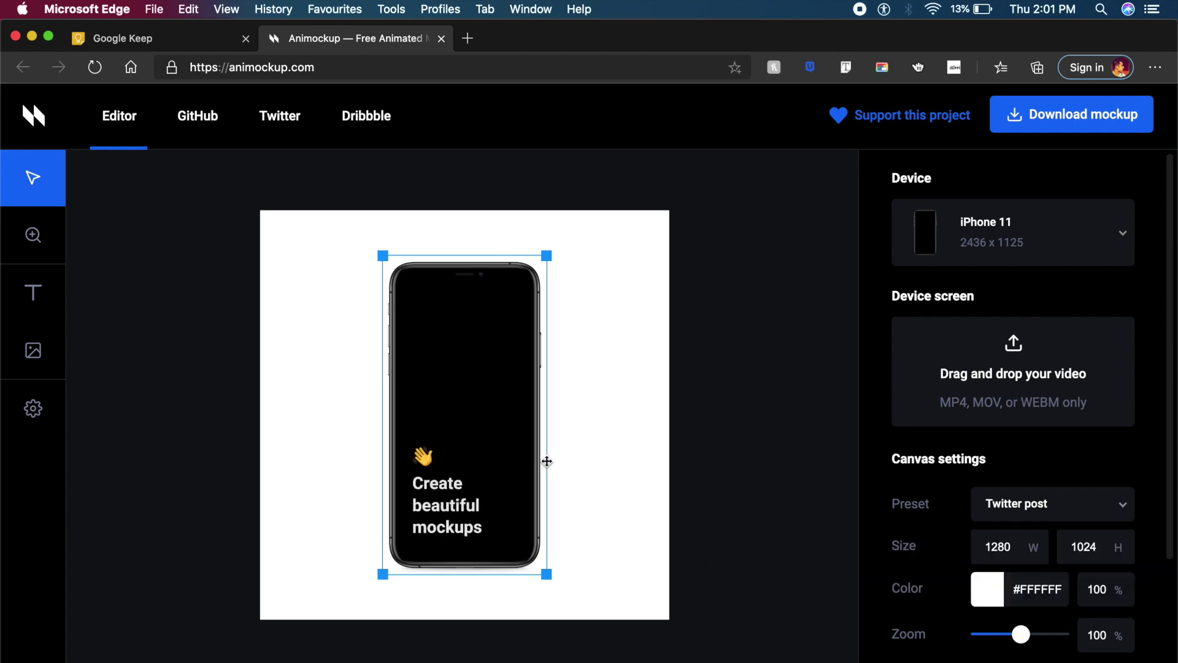
Switch the Animockup device from iPhone 11 to iPad Space Gray (2048 × 1536) and select it.
scroll(1044, 481, "down", 3)
scroll(1044, 481, "up", 3)
left_click(1020, 246)
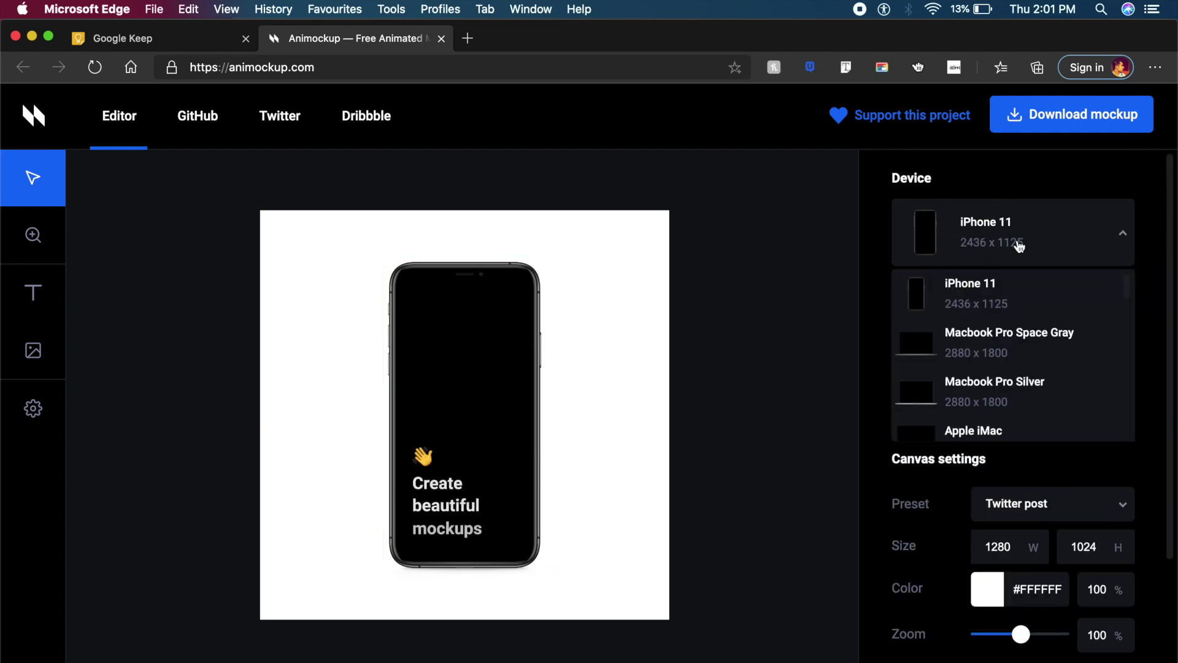
scroll(994, 378, "down", 4)
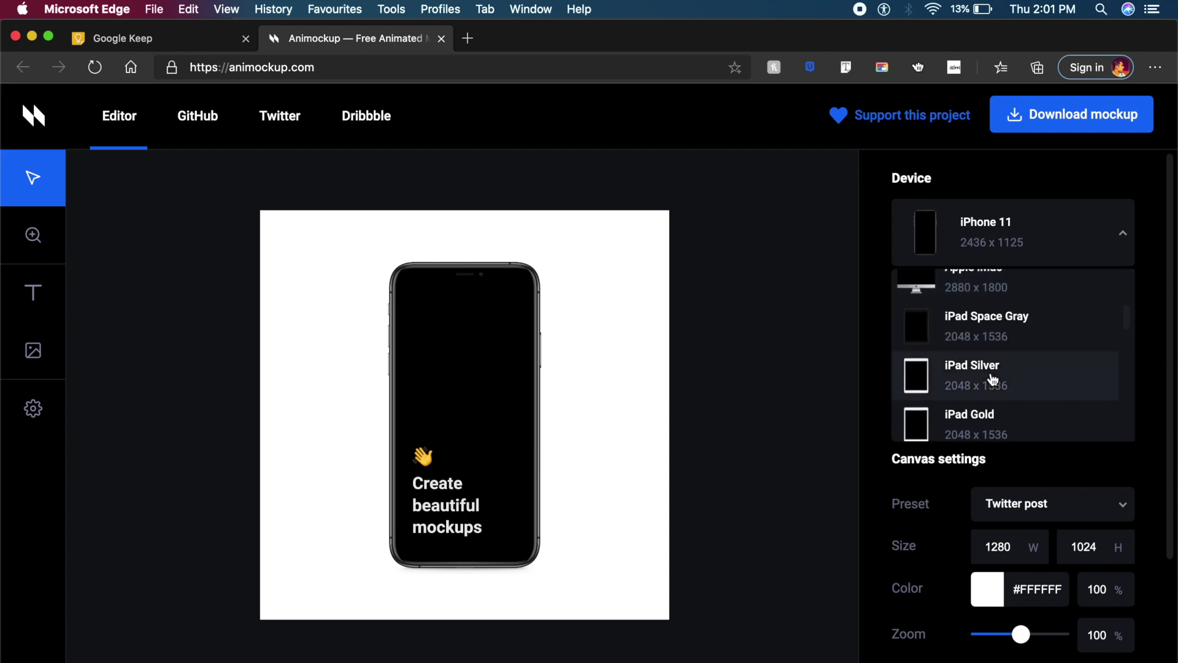
scroll(992, 384, "up", 1)
left_click(1019, 350)
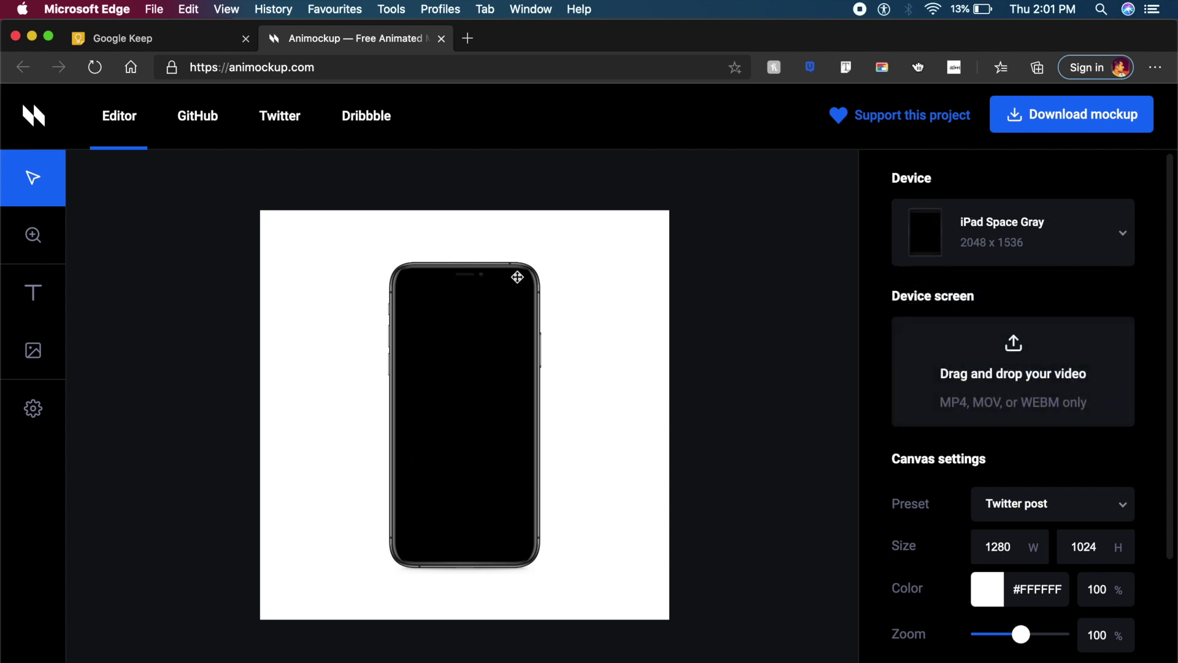
left_click(508, 360)
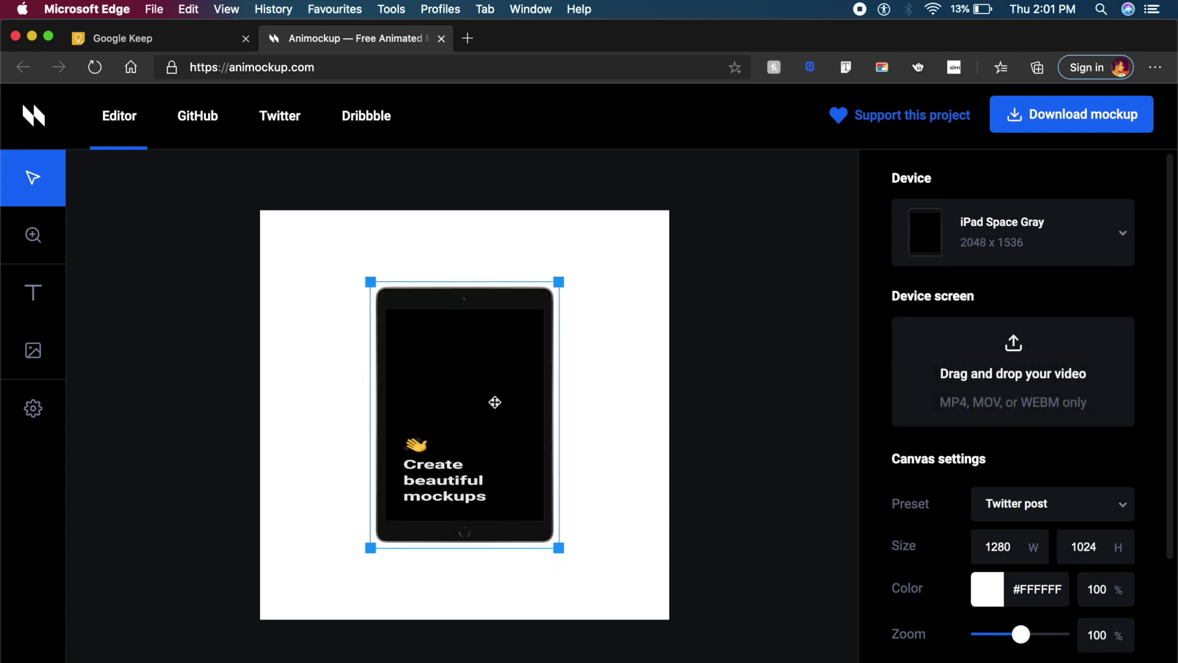
scroll(934, 485, "down", 3)
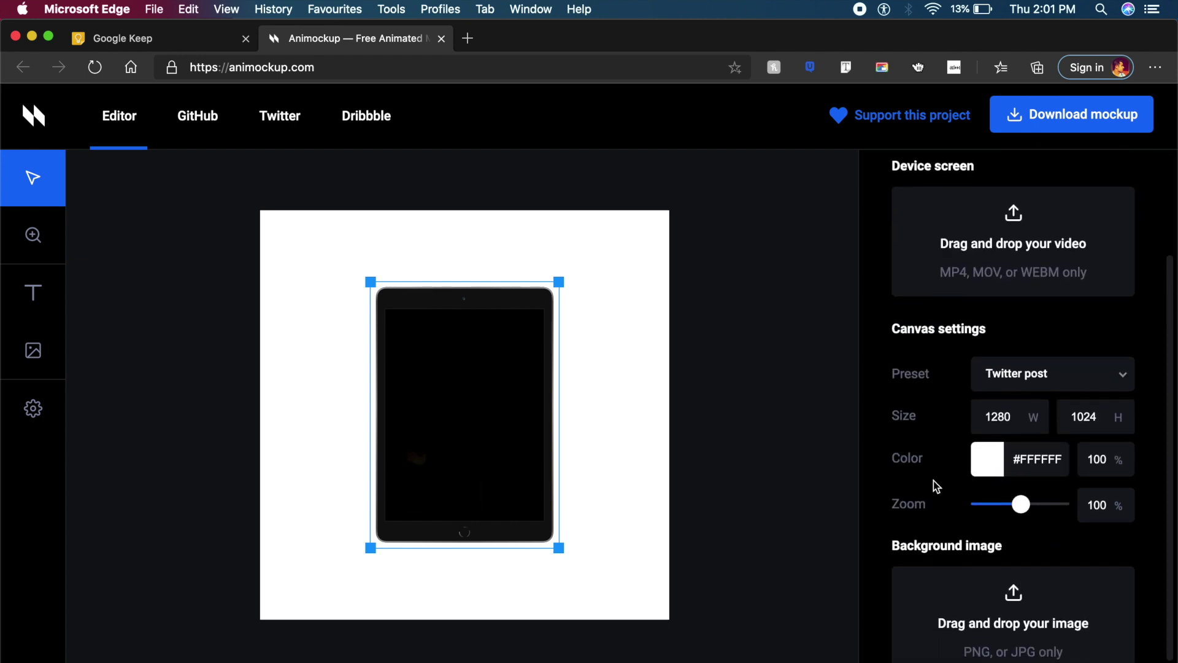
Set the canvas preset to Dribbble shot (800×600), then shrink and centre the iPad on the guide.
left_click(1078, 376)
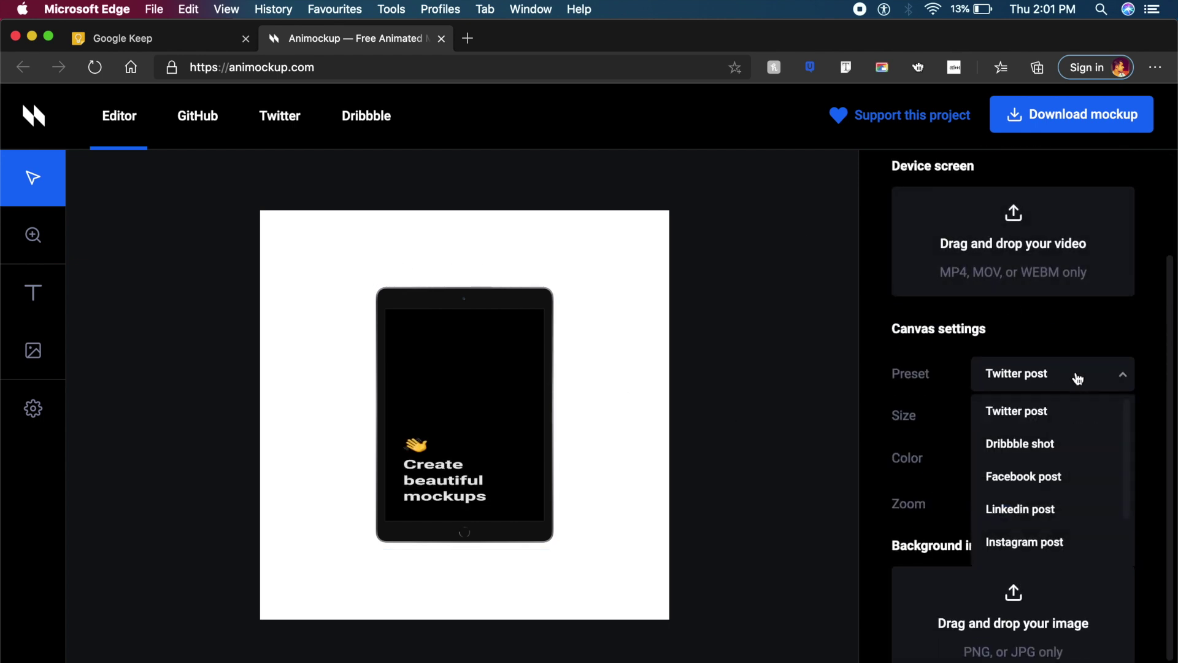
left_click(1045, 446)
left_click_drag(529, 447, 490, 375)
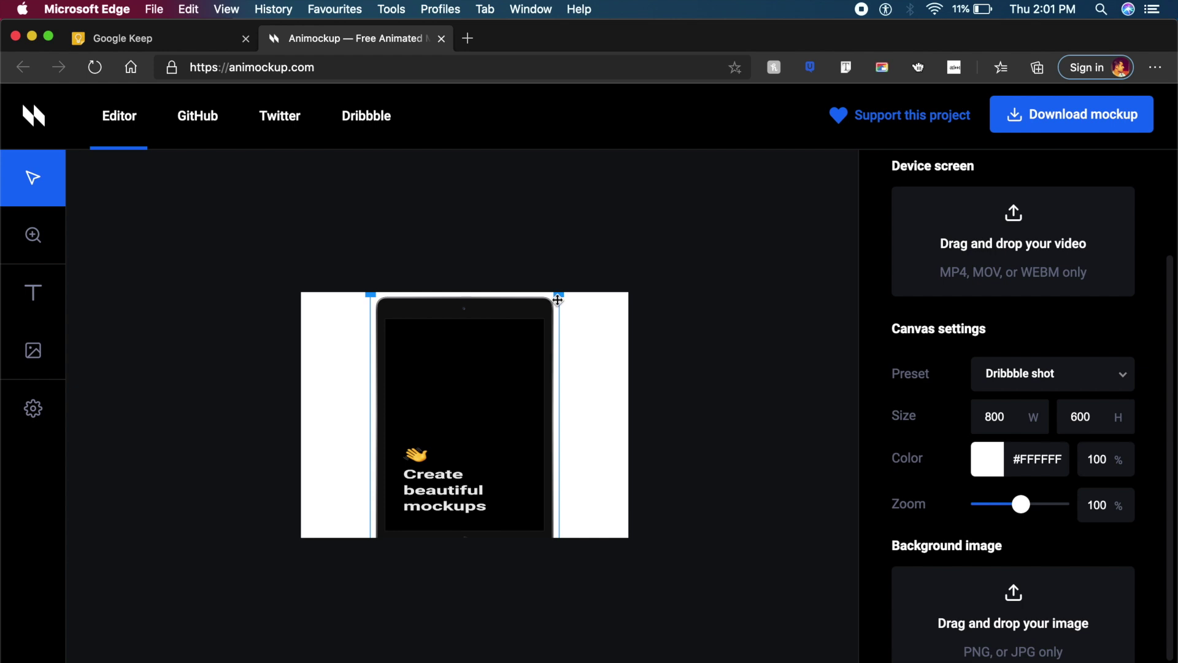
left_click_drag(559, 294, 538, 324)
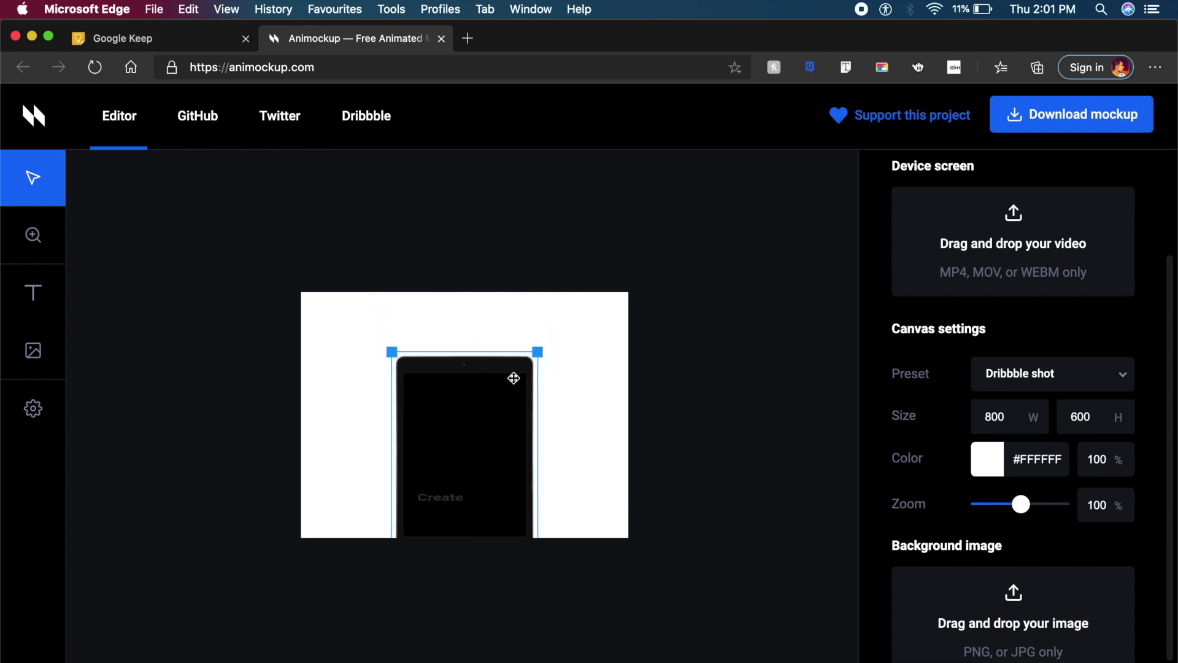
left_click_drag(518, 376, 503, 379)
scroll(253, 223, "up", 5)
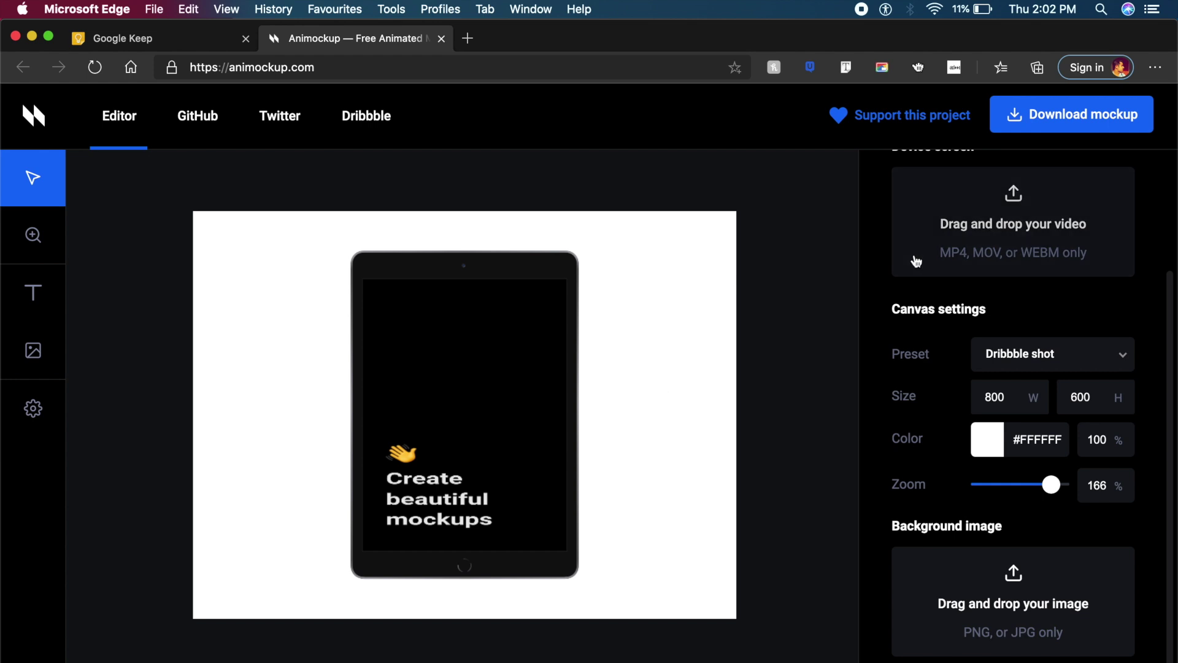
scroll(1009, 319, "up", 3)
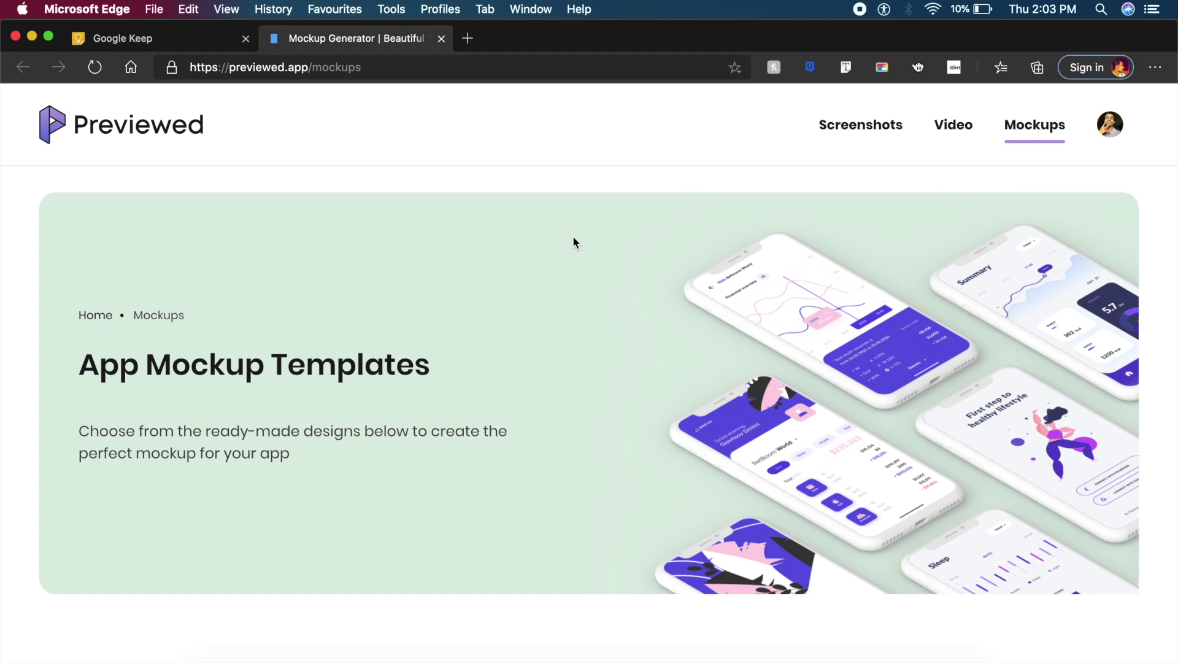
Browse the iPhone X, iPhone Clay and iPad Pro sections and open the green iPhone X template.
scroll(574, 239, "down", 10)
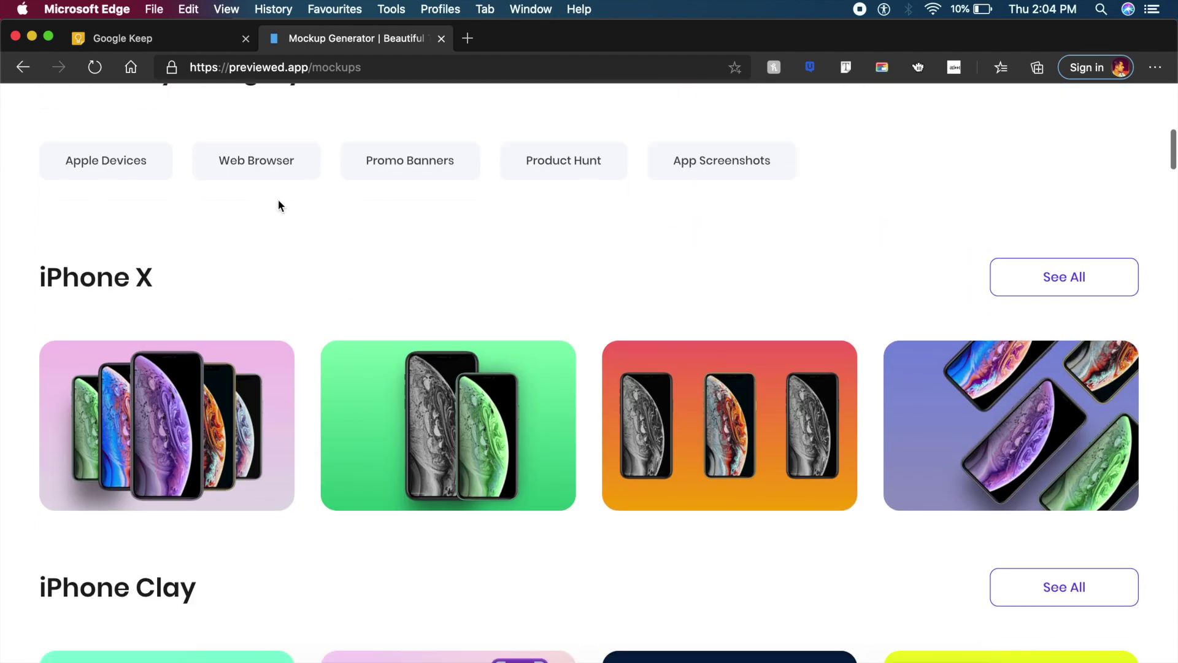
scroll(263, 179, "up", 1)
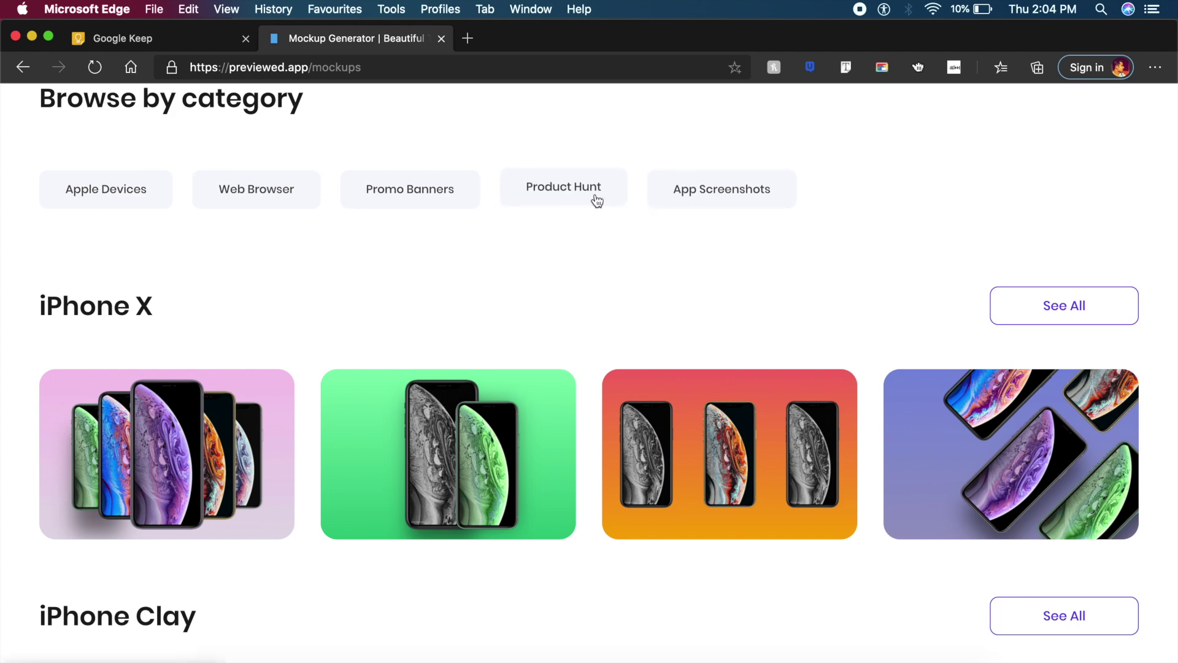
scroll(621, 258, "down", 6)
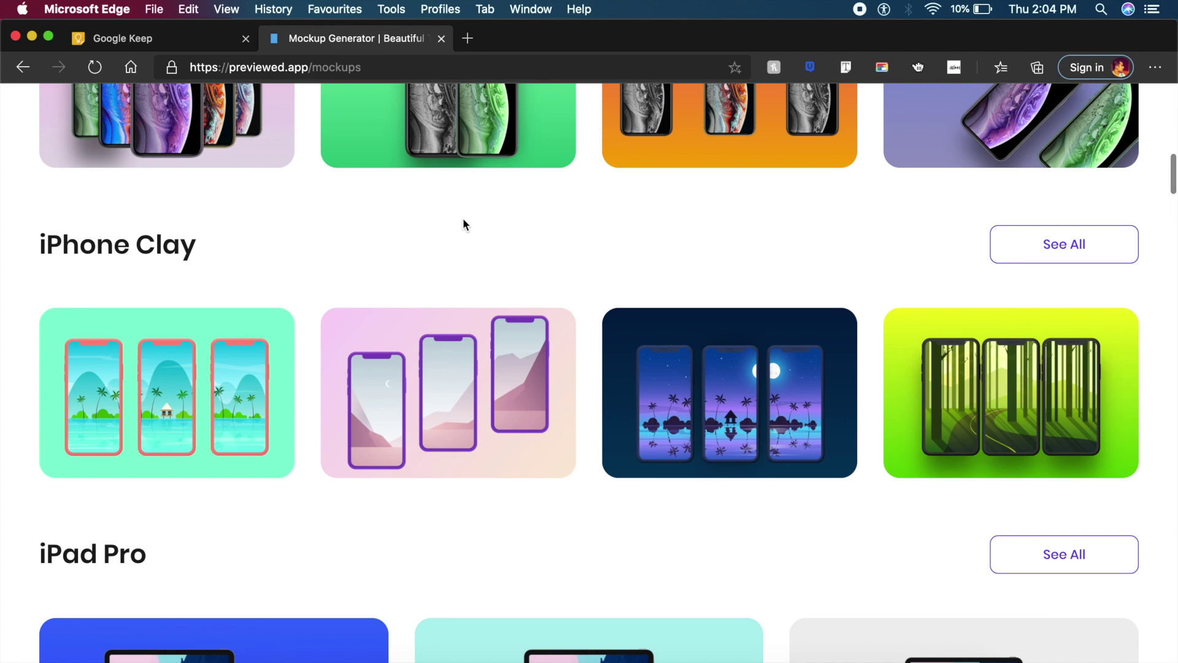
scroll(463, 219, "down", 4)
scroll(389, 376, "up", 6)
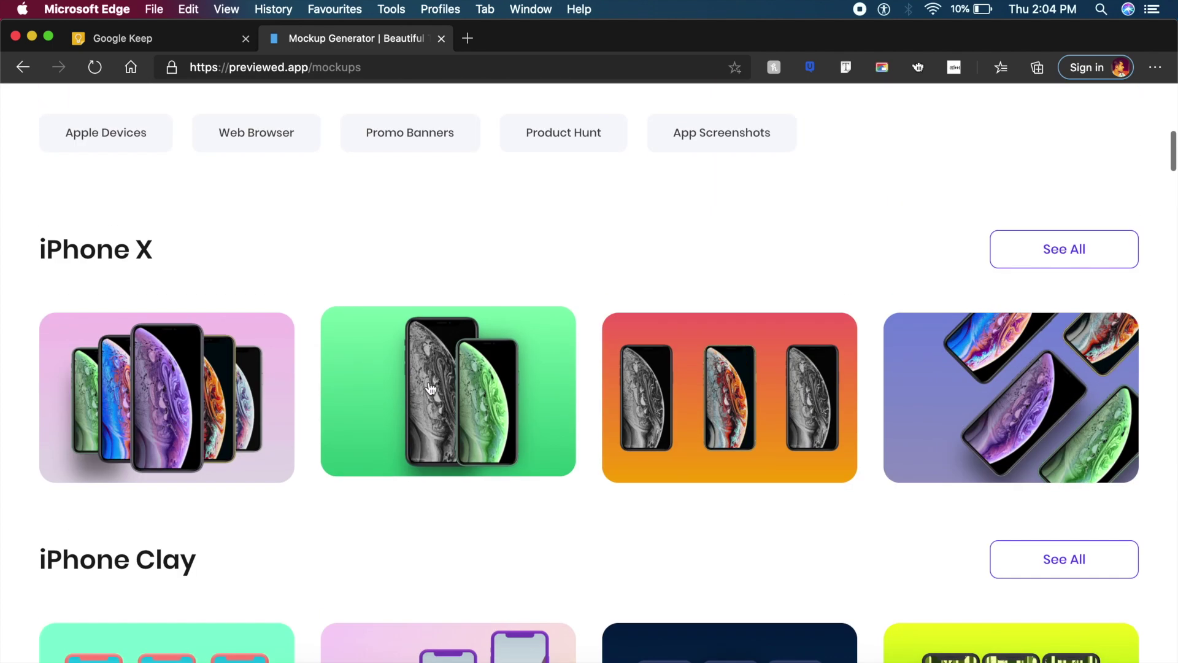
left_click(431, 387)
Load the template as a new mockup and increase the phone shadow's blur.
left_click(706, 491)
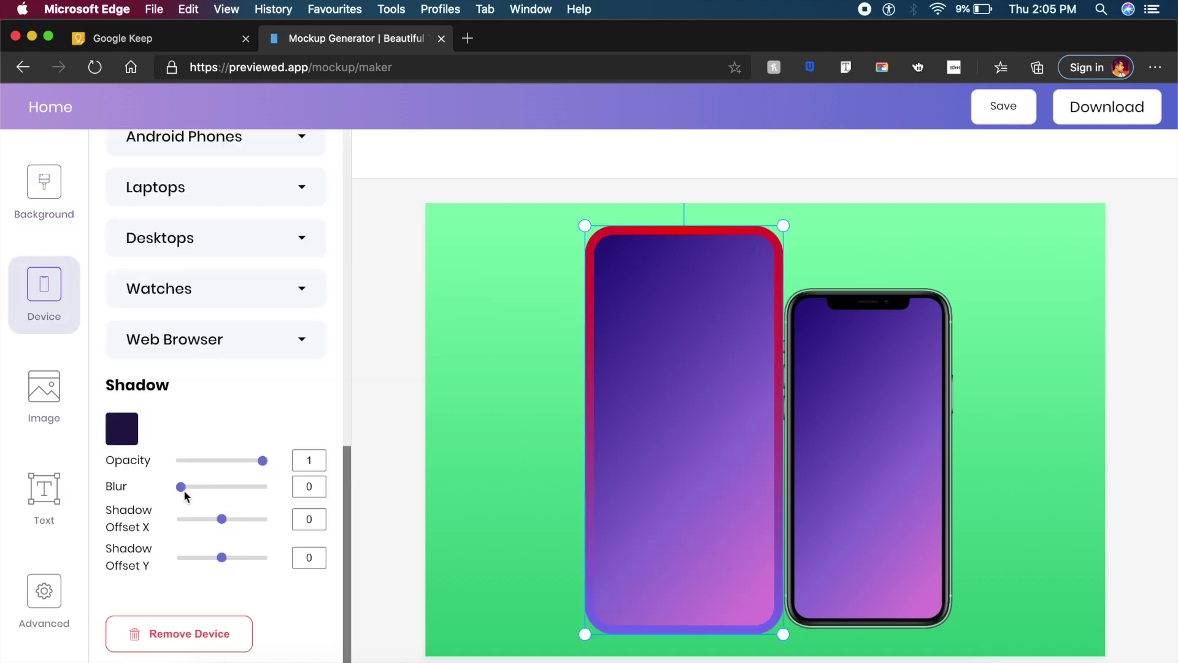
left_click_drag(184, 495, 200, 520)
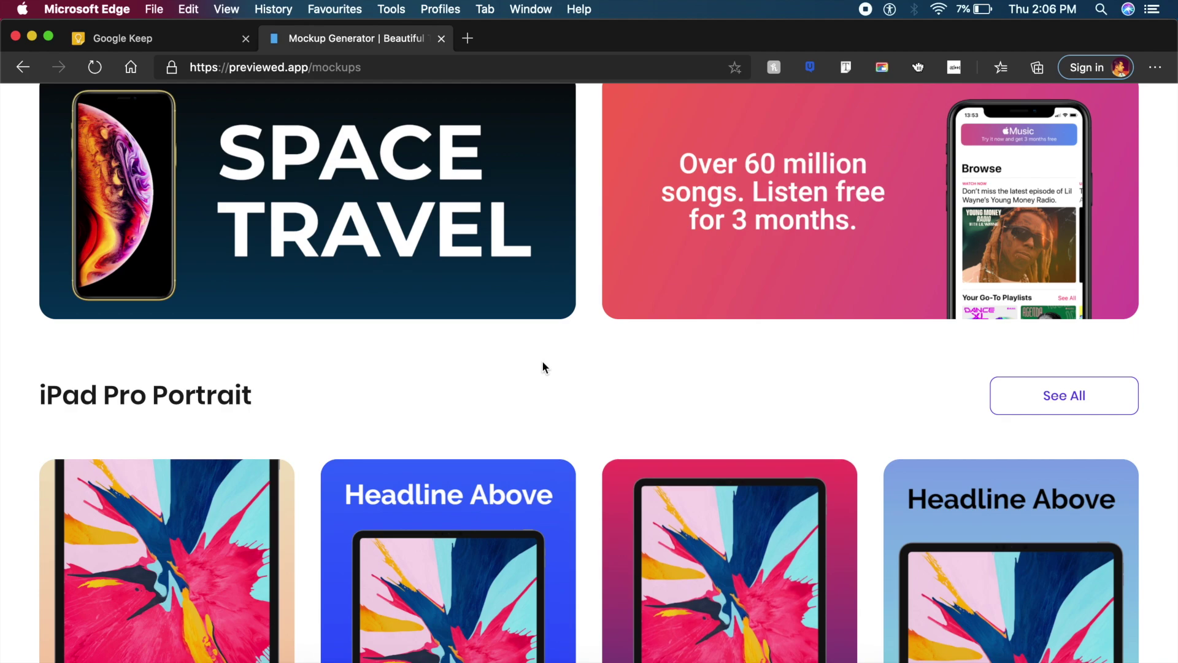
Scroll the Mockups page past Product Hunt, Promo Banners and iPad Pro back to the top.
scroll(543, 362, "down", 5)
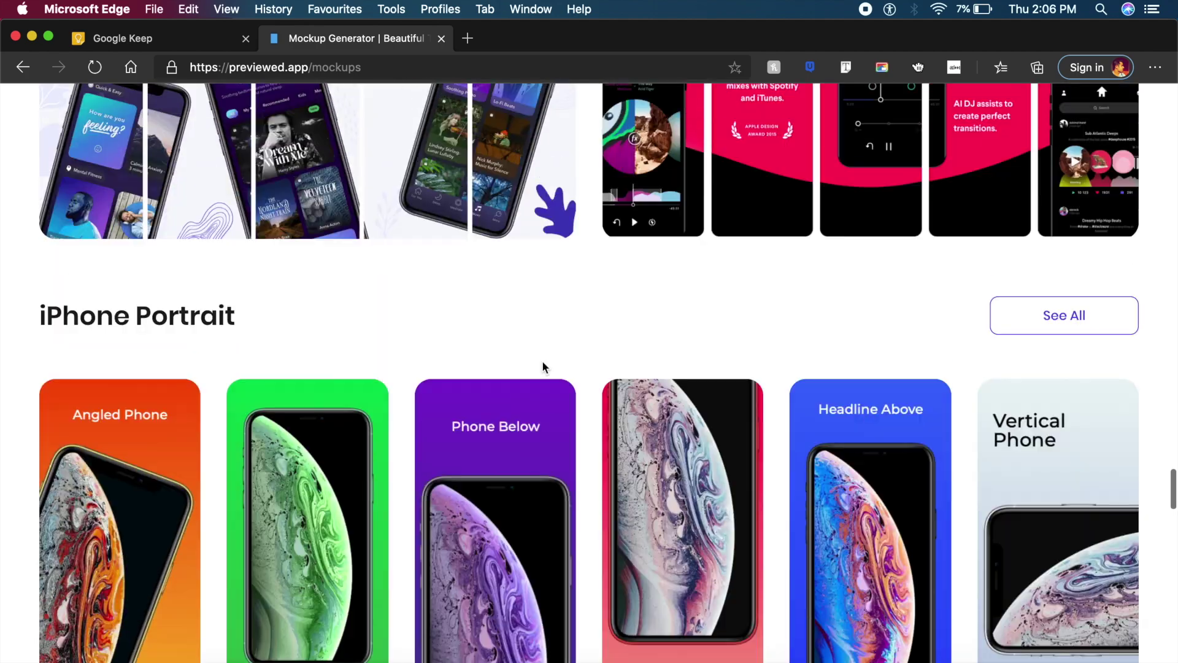
scroll(542, 367, "up", 10)
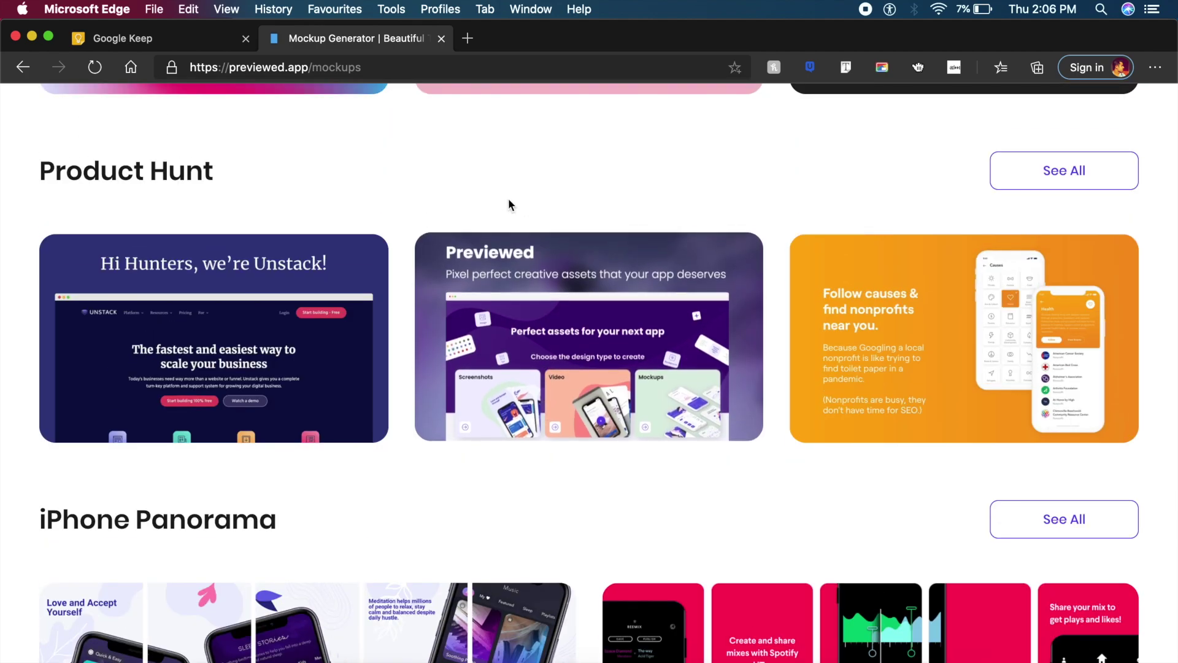
scroll(508, 204, "up", 2)
scroll(305, 394, "up", 6)
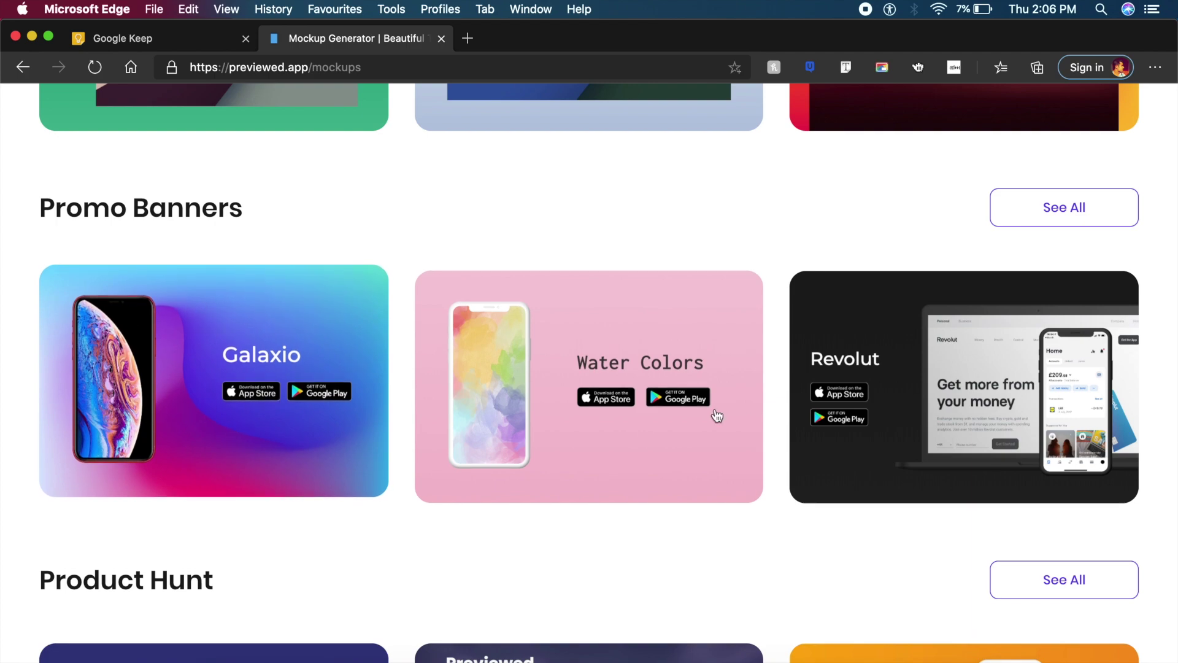
scroll(618, 489, "up", 20)
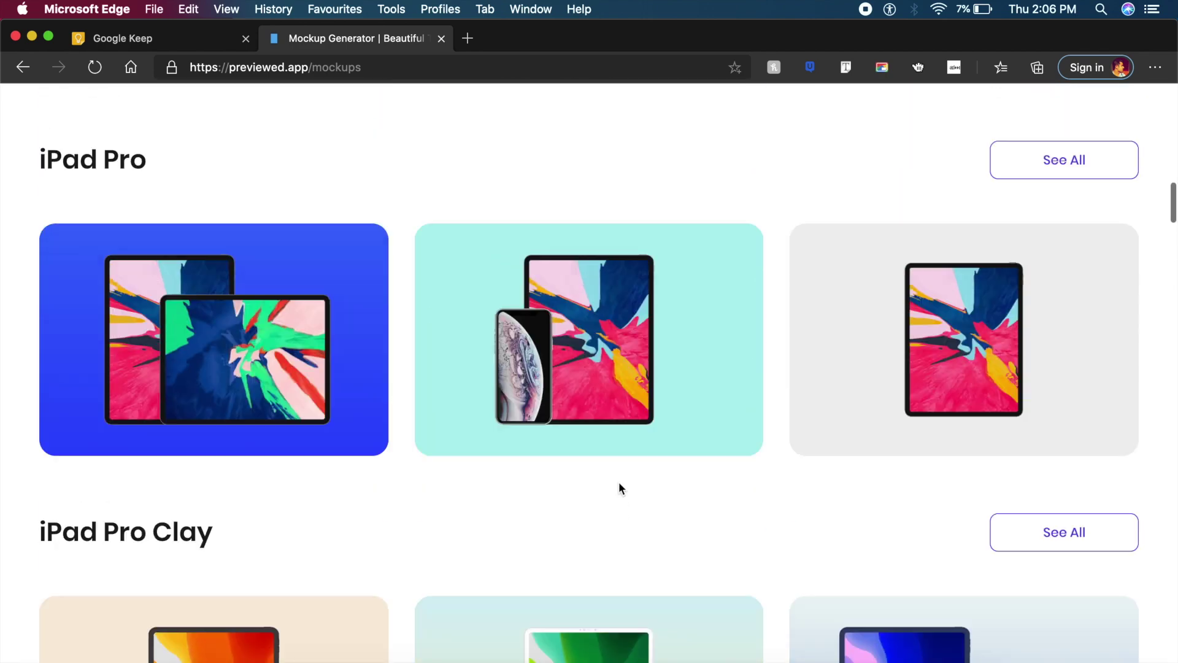
scroll(619, 488, "up", 15)
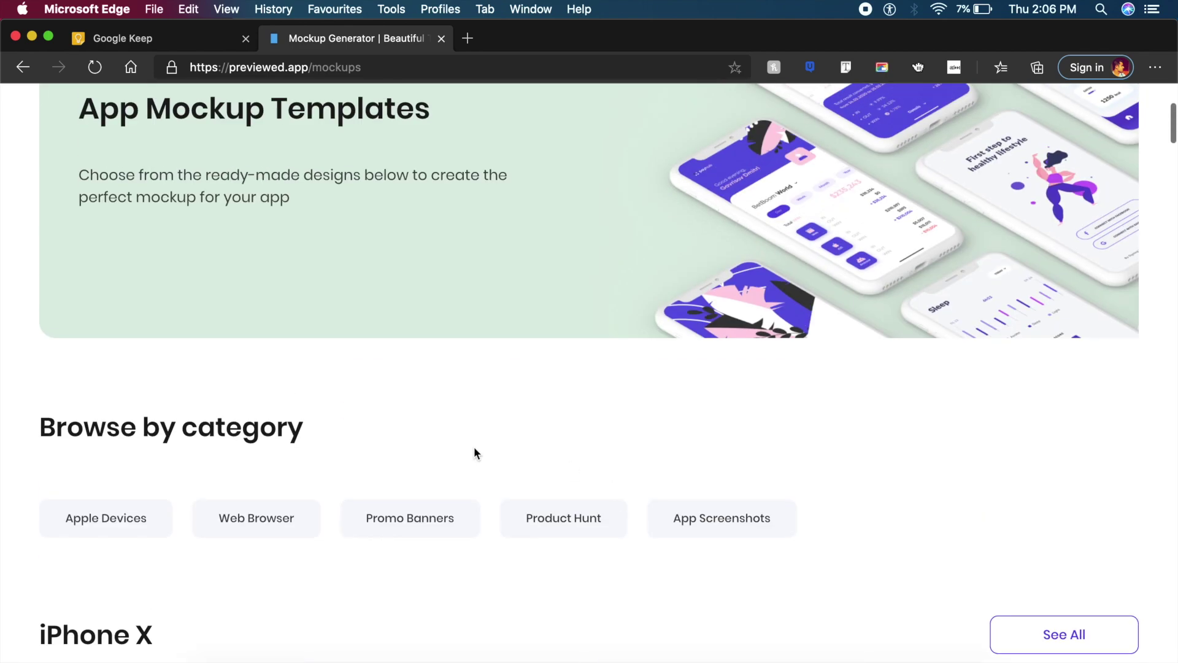
scroll(473, 446, "down", 1)
scroll(716, 374, "up", 5)
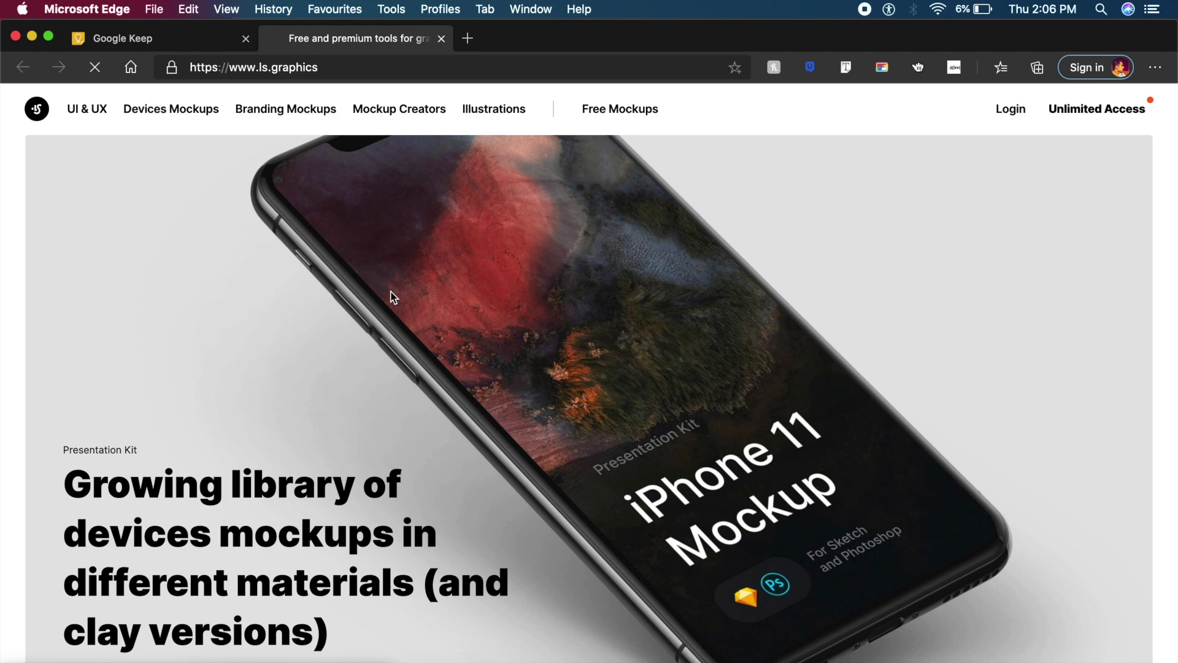
Scroll past Devices Mockups, Illustrations, UI & UX Tools and Useful UI Tools to Scene Creators, then open Unlimited Access.
scroll(392, 297, "down", 15)
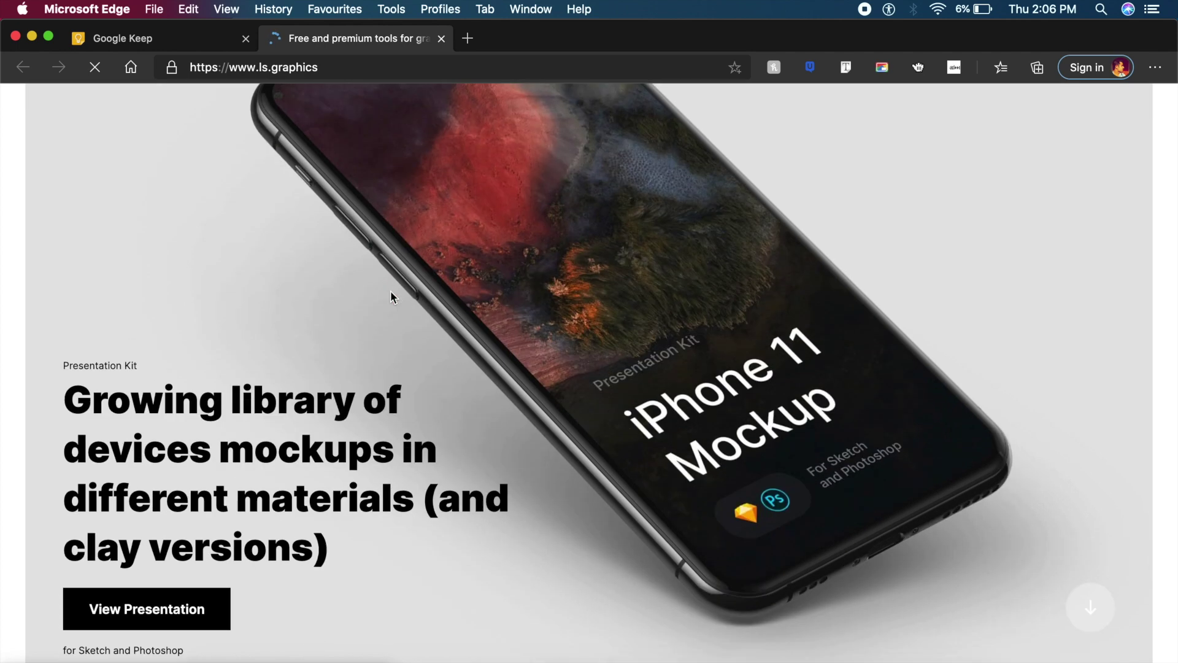
scroll(320, 322, "up", 1)
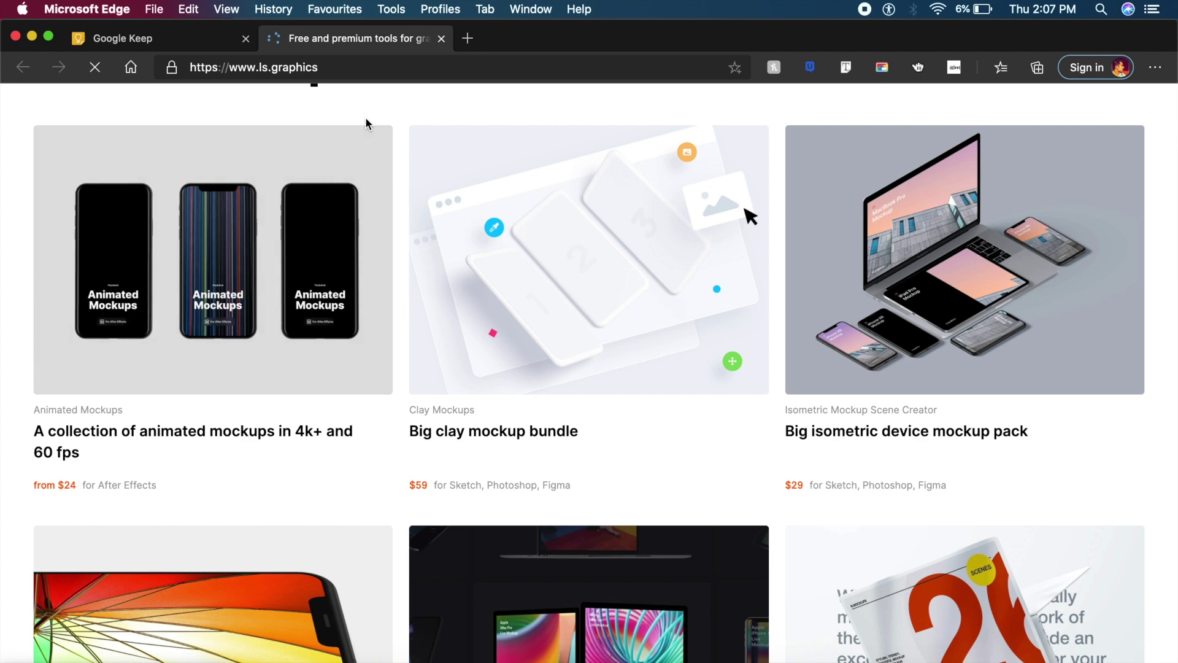
scroll(528, 441, "down", 15)
scroll(527, 441, "up", 4)
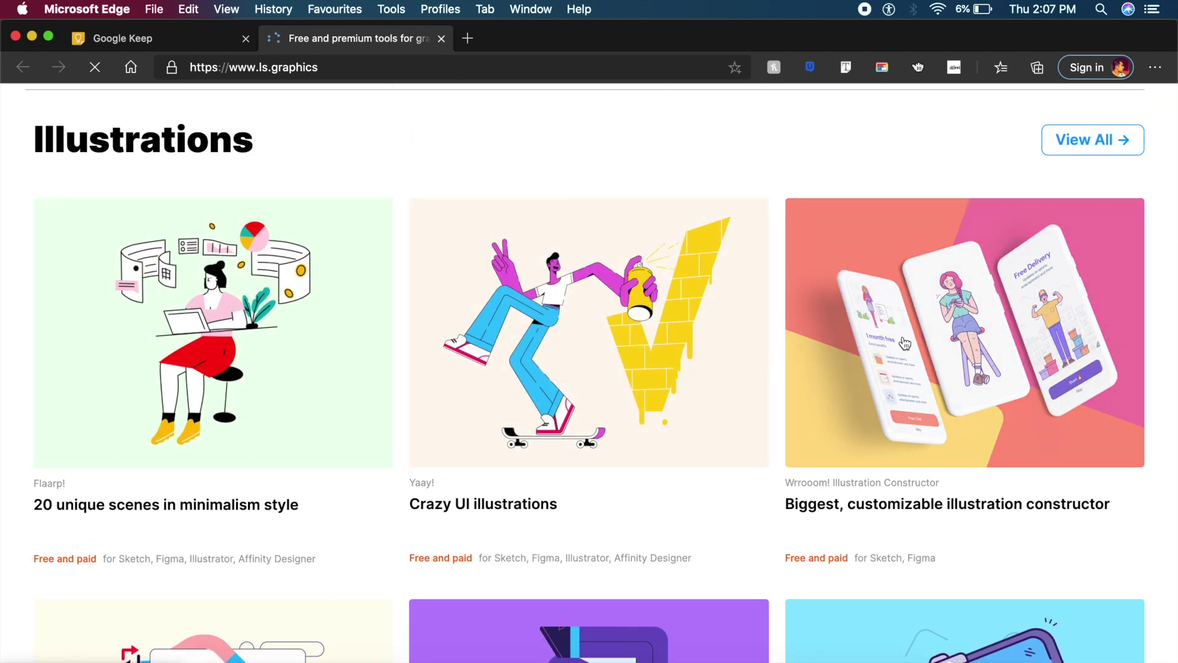
scroll(1070, 331, "down", 3)
scroll(737, 381, "down", 5)
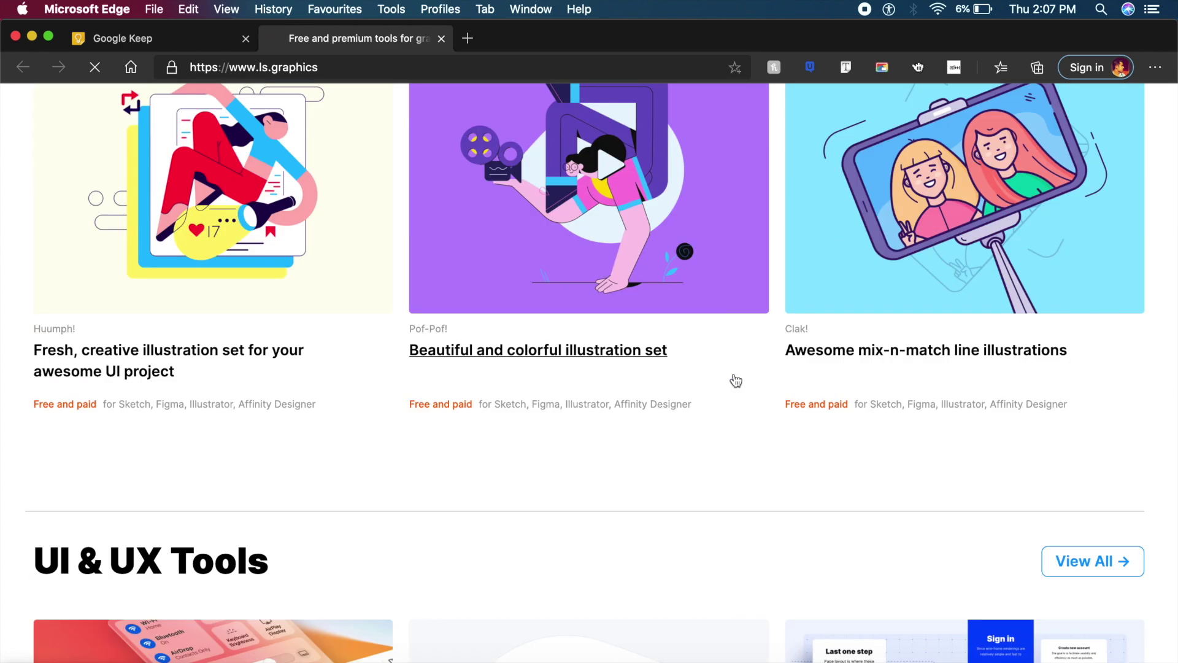
scroll(477, 413, "down", 10)
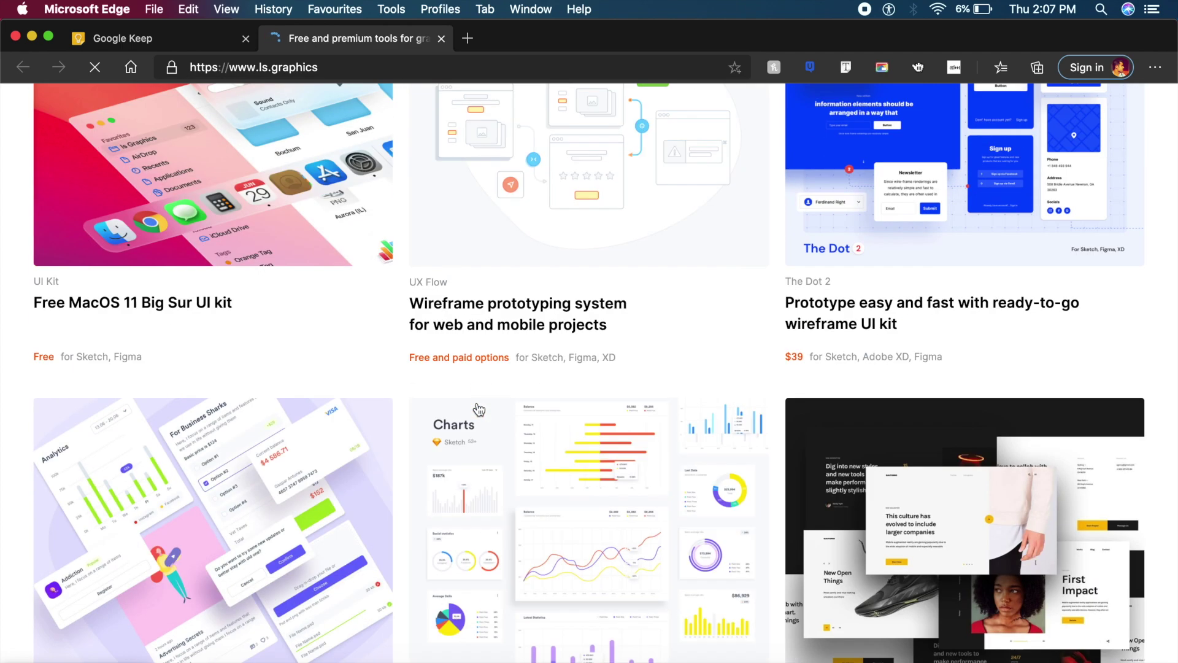
scroll(729, 309, "up", 3)
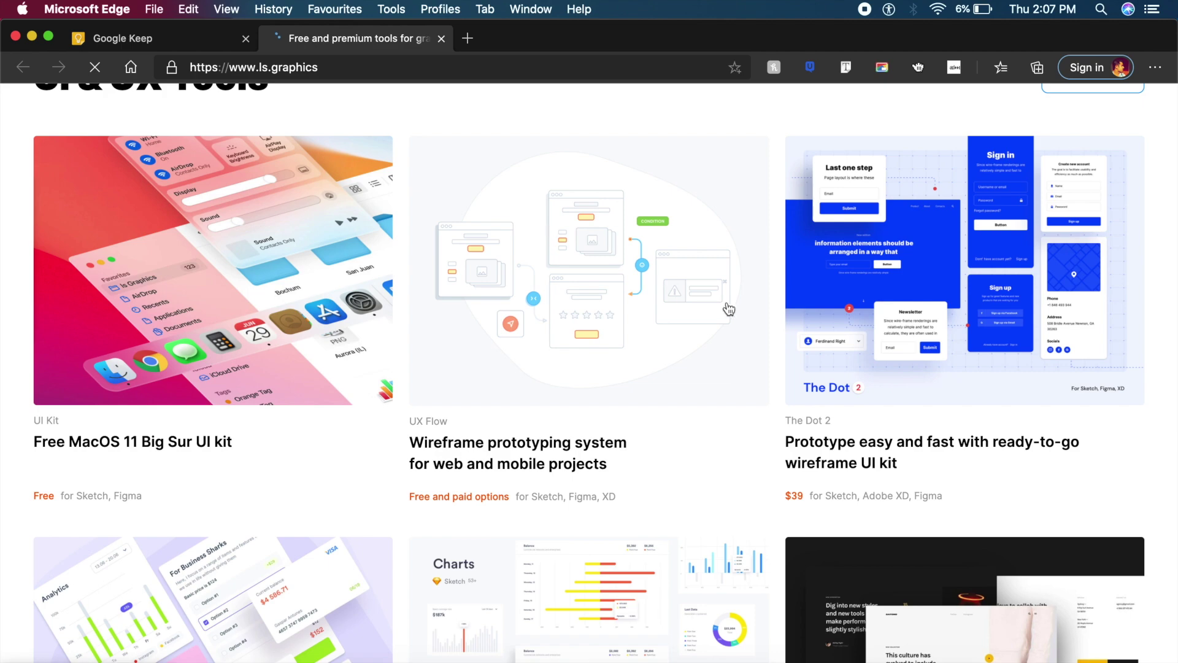
scroll(569, 365, "down", 10)
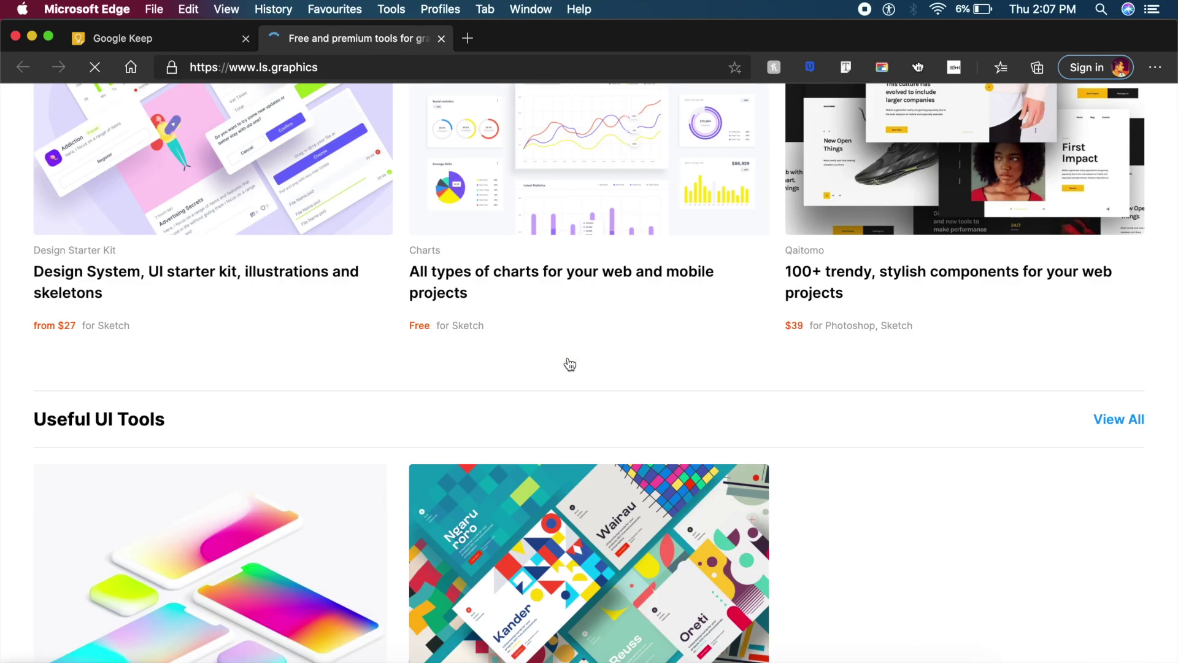
scroll(569, 364, "down", 8)
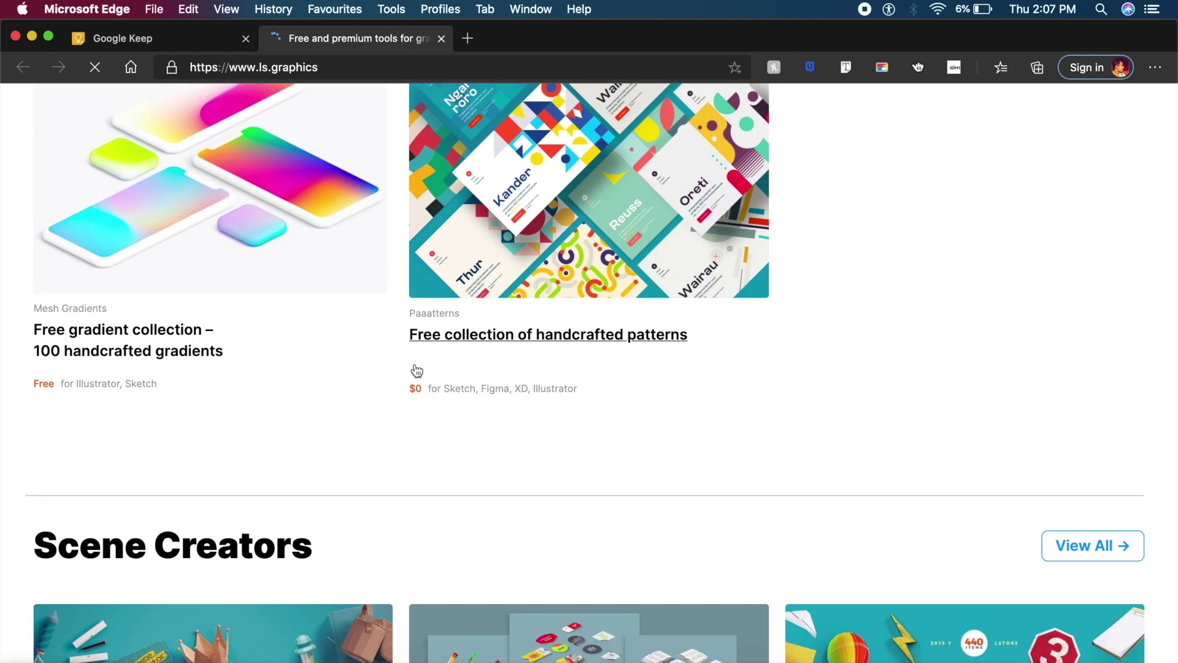
scroll(418, 371, "up", 2)
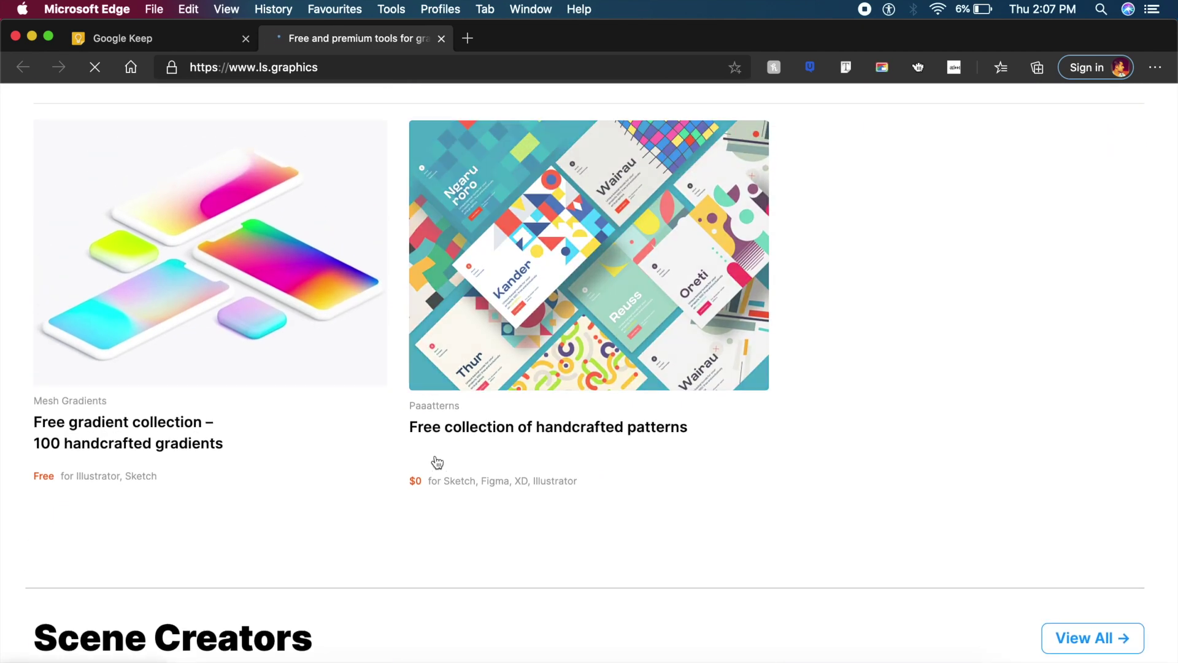
left_click(471, 489)
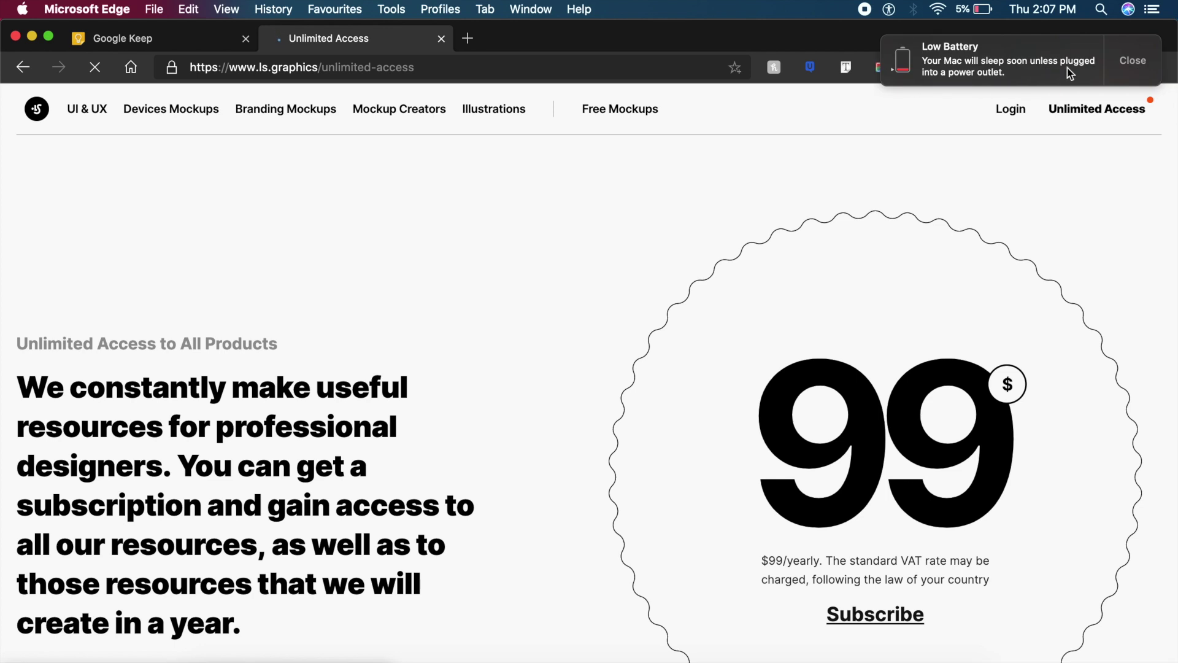
Dismiss the Low Battery notification covering the $99 Unlimited Access page.
left_click(1132, 75)
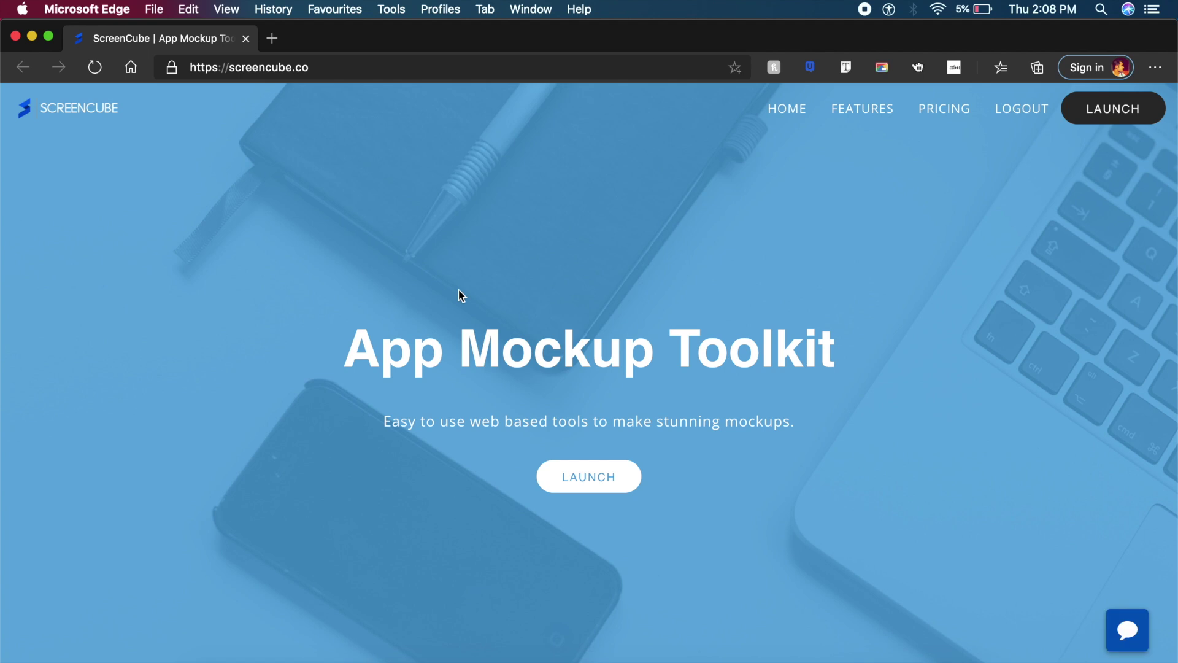
Scroll the screencube.co landing page to the Dashboard section and reload into app.screencube.co.
scroll(459, 296, "down", 6)
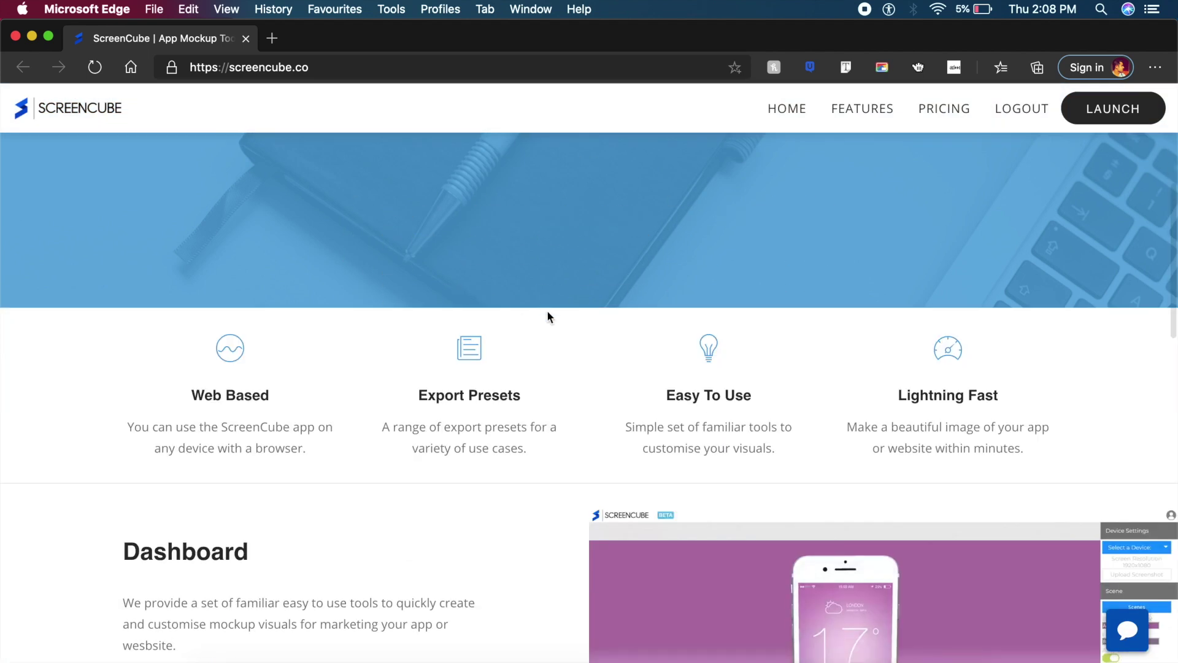
scroll(547, 314, "down", 5)
scroll(746, 356, "down", 3)
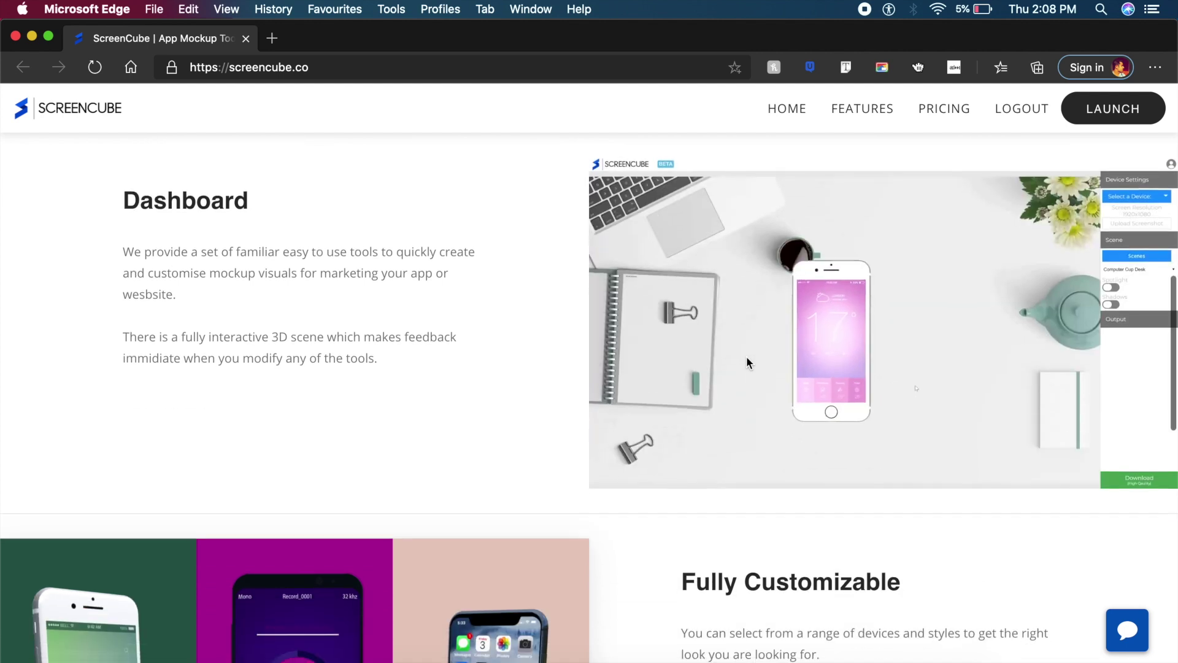
scroll(746, 362, "up", 1)
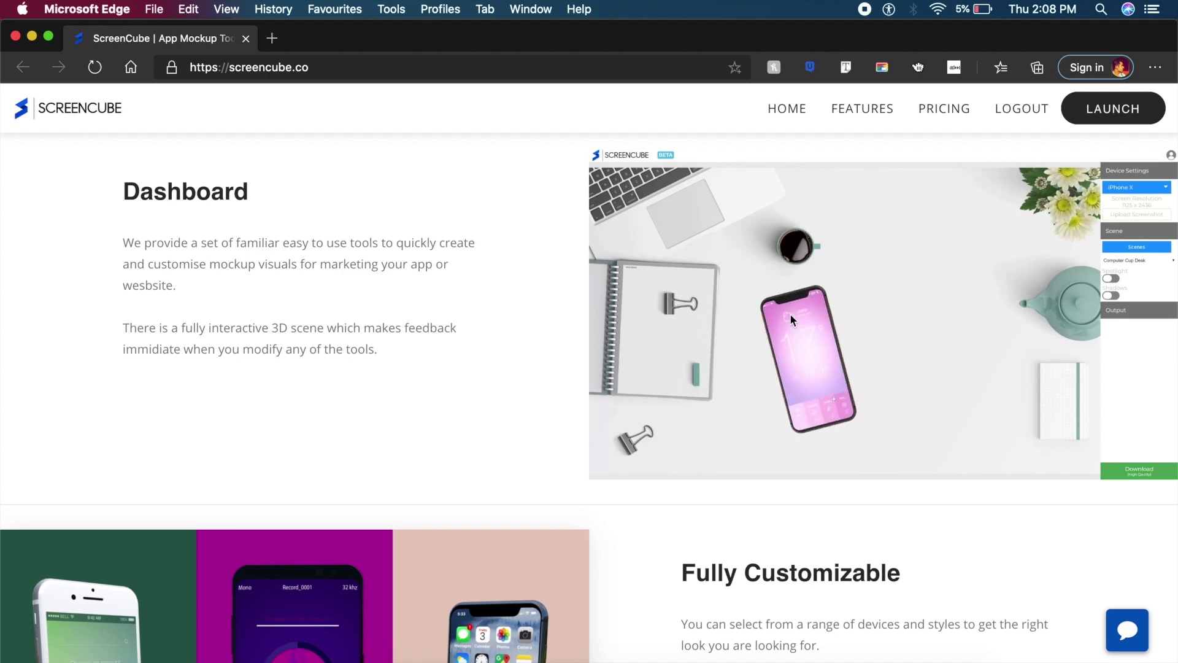
key("super+r")
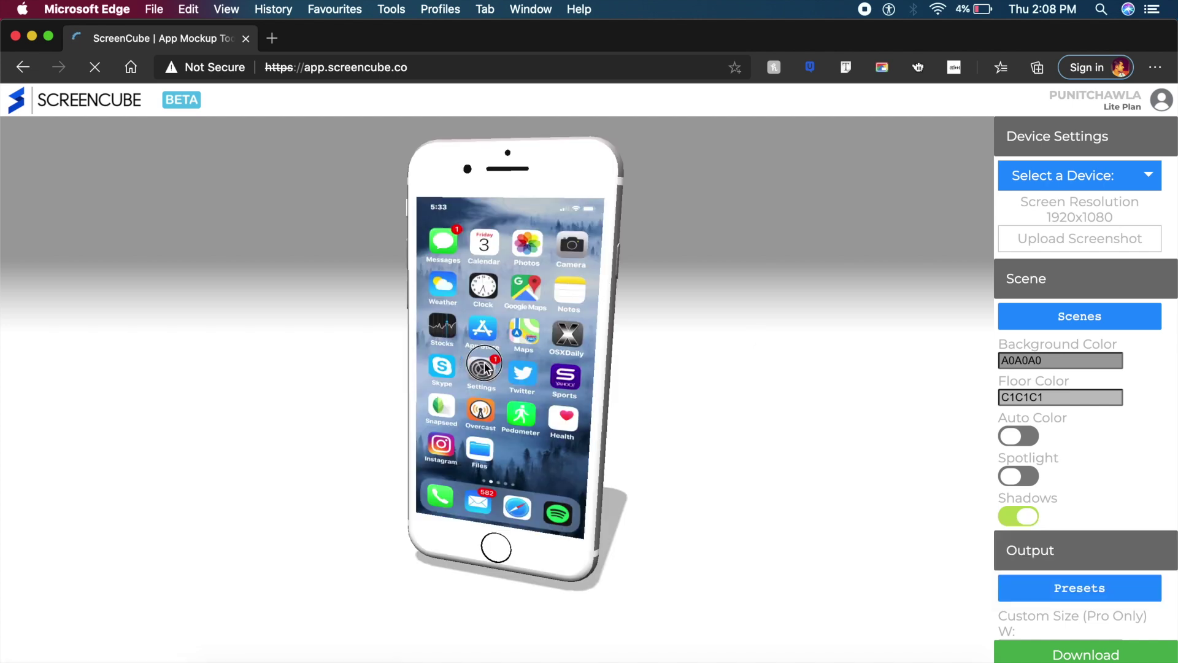
Orbit the 3D iPhone to view its front and back, then turn Spotlight on.
left_click_drag(481, 368, 771, 208)
left_click_drag(562, 278, 697, 284)
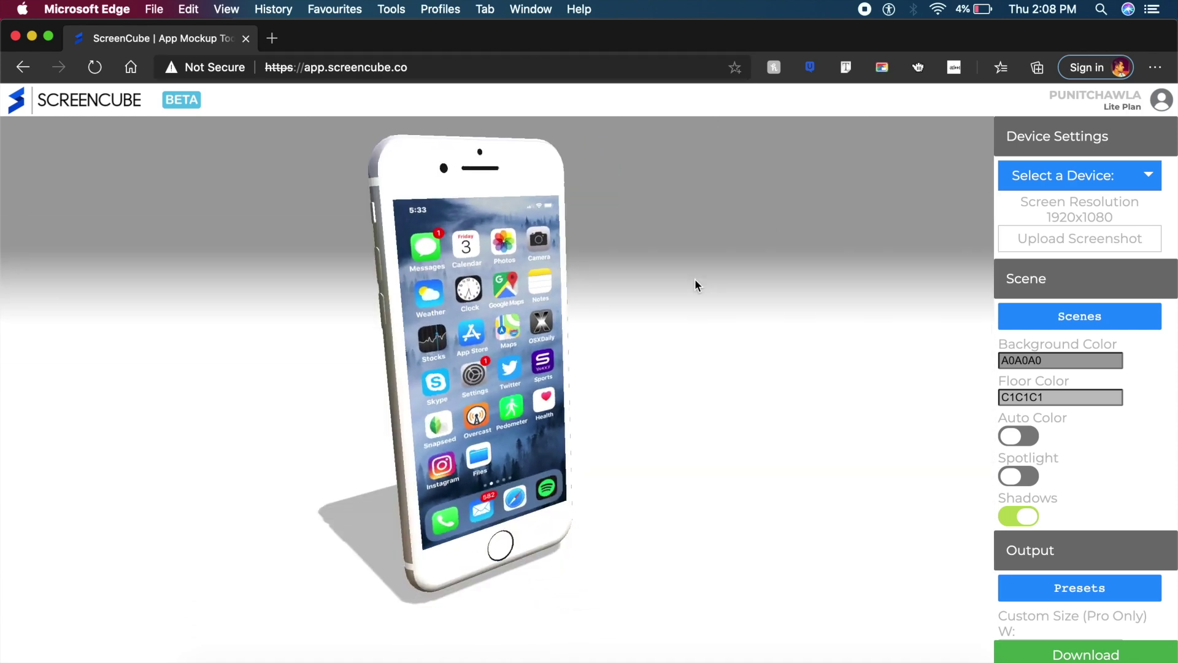
left_click_drag(498, 284, 669, 278)
left_click_drag(484, 314, 657, 311)
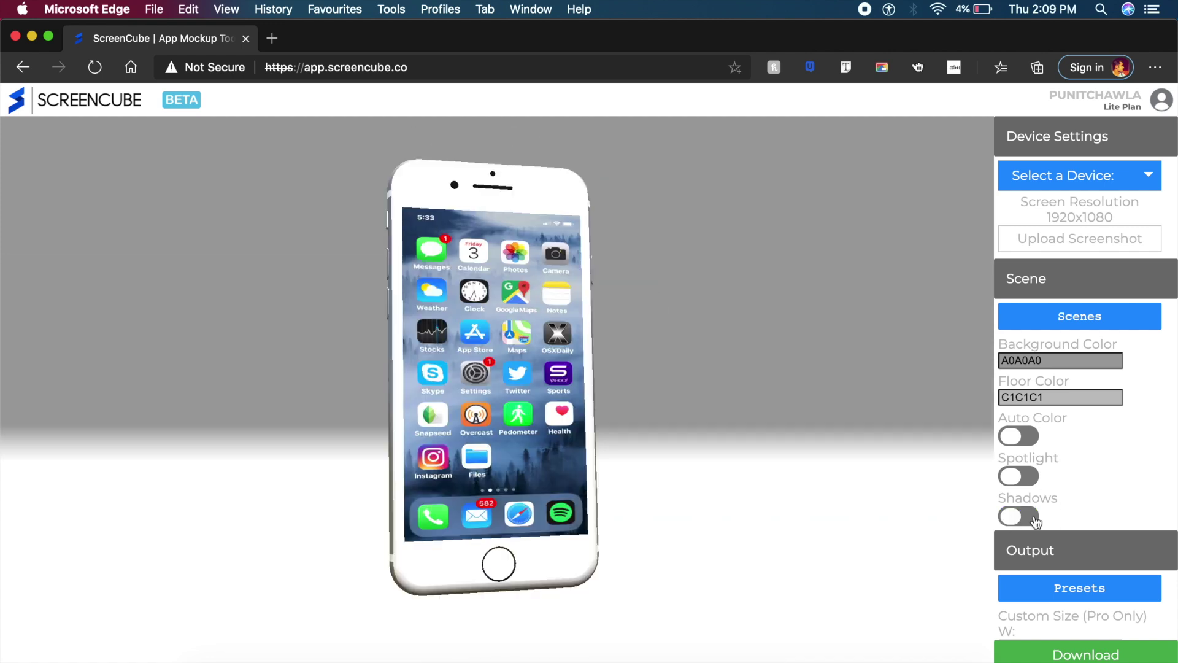
left_click(1031, 518)
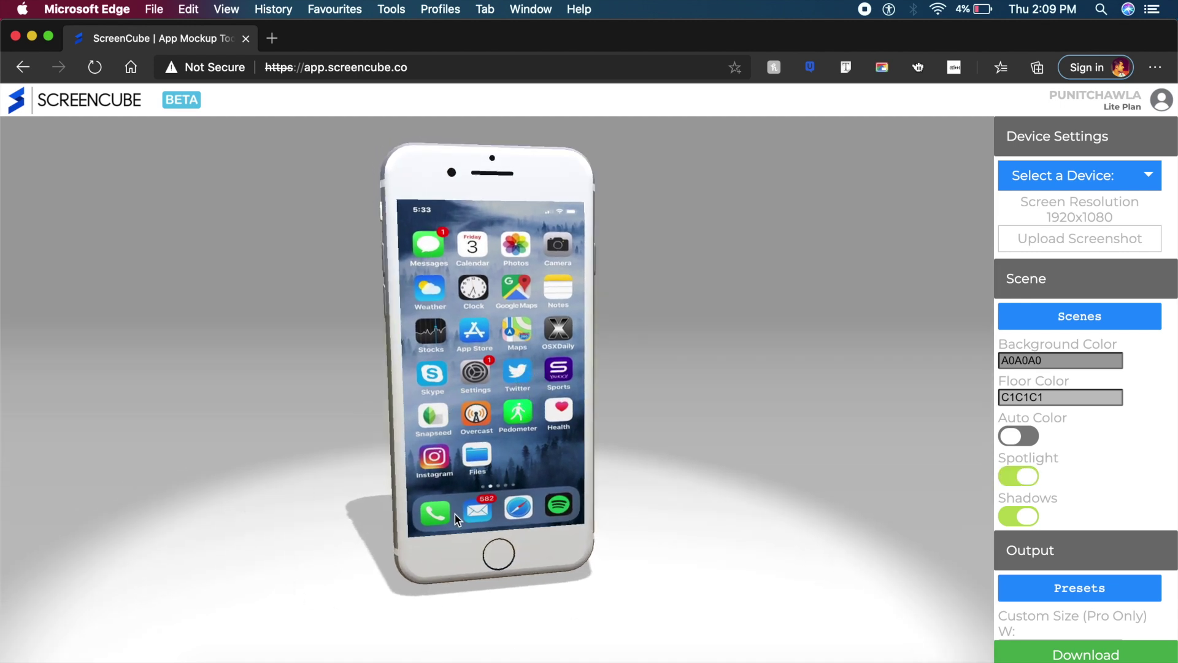
Enable Auto Color for a pink E6C9BD background and blue 6C94AE floor, then orbit back to front.
left_click(1026, 437)
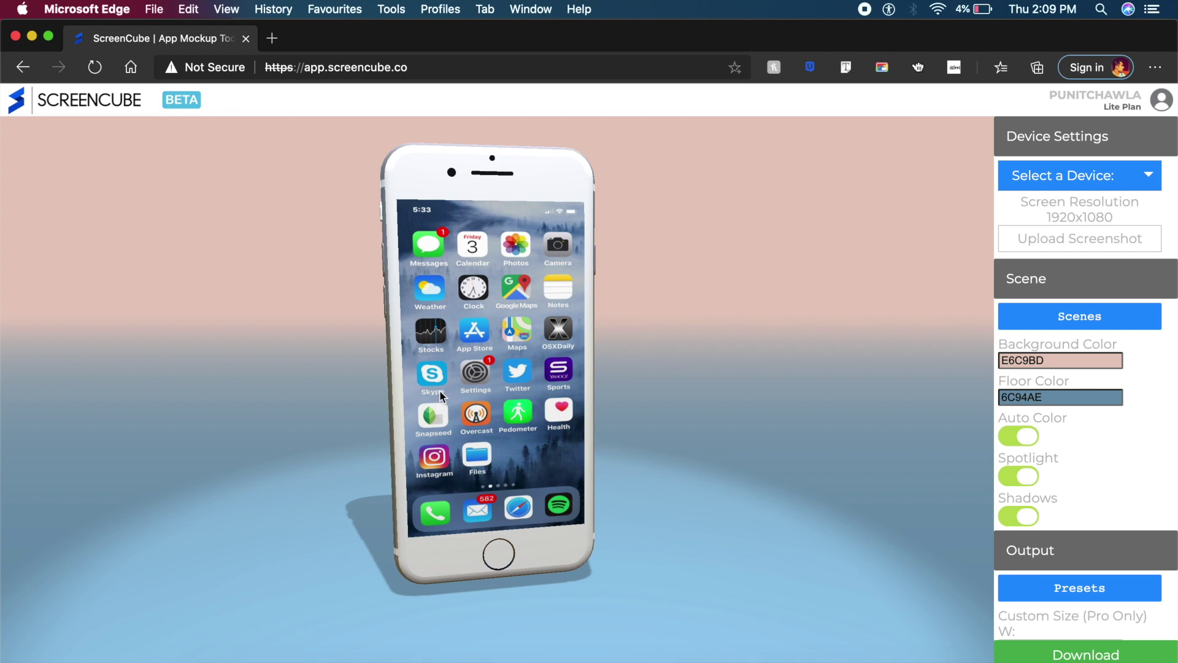
left_click_drag(440, 394, 368, 400)
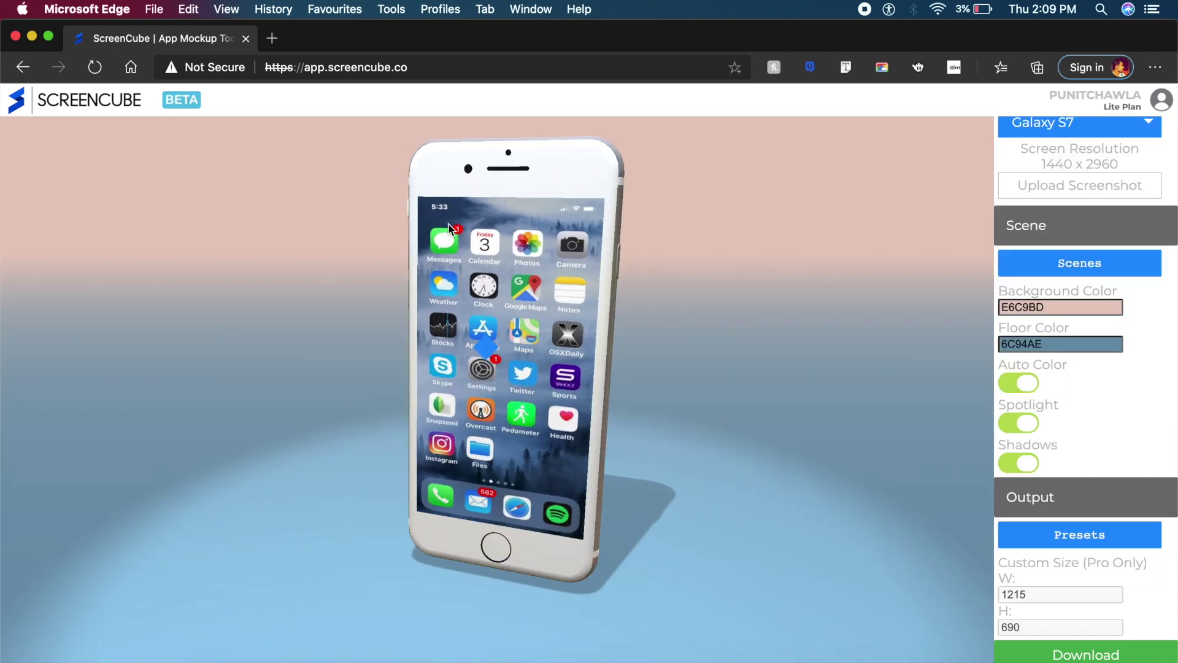